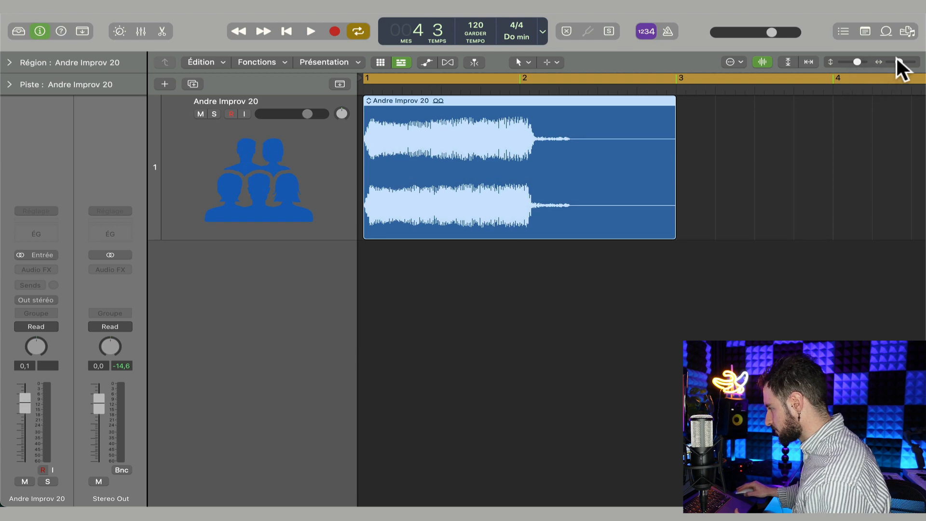
# Select a short slice of the sustained sound starting at 1 2 with the marquee, audition it and split it into its own region.
pyautogui.moveTo(896, 57); pyautogui.dragTo(903, 59)
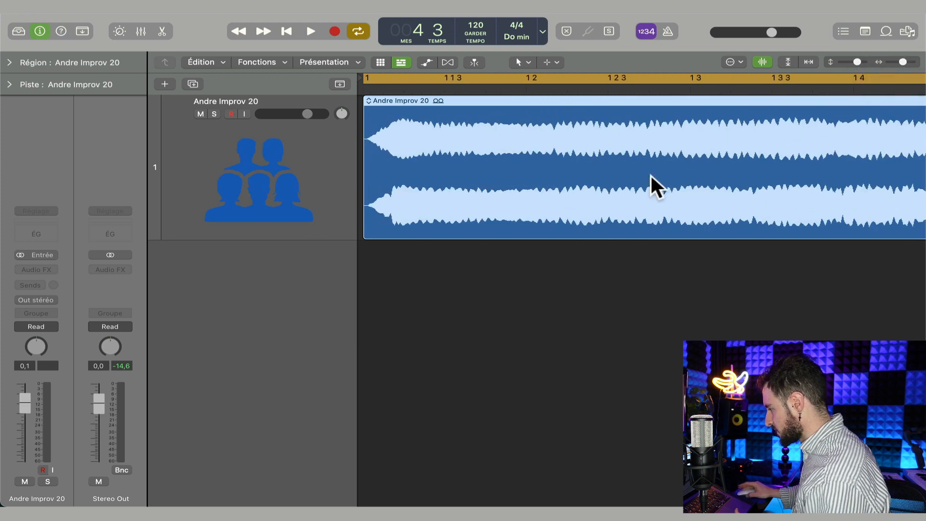
pyautogui.hscroll(3, 650, 172)
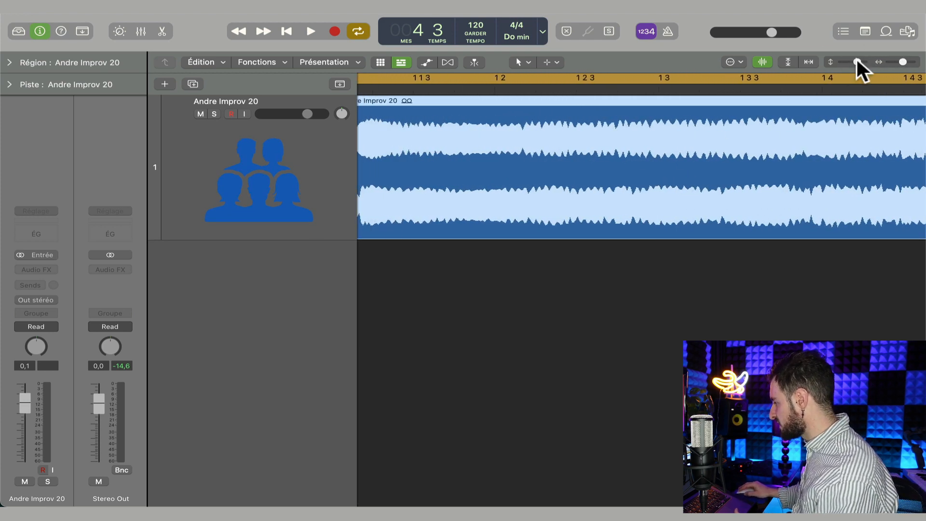
pyautogui.moveTo(856, 59); pyautogui.dragTo(860, 59)
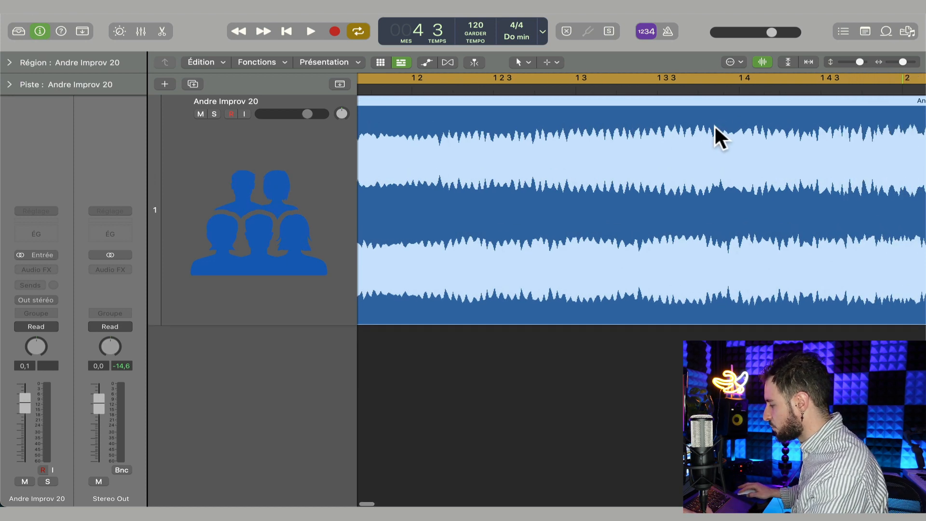
pyautogui.hscroll(3, 713, 125)
pyautogui.hscroll(-6, 684, 134)
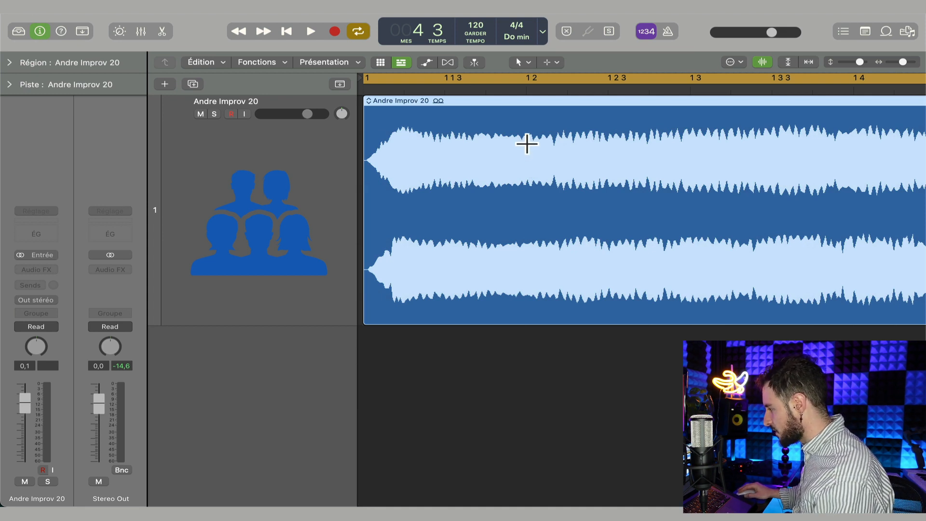
pyautogui.moveTo(527, 143); pyautogui.dragTo(568, 148)
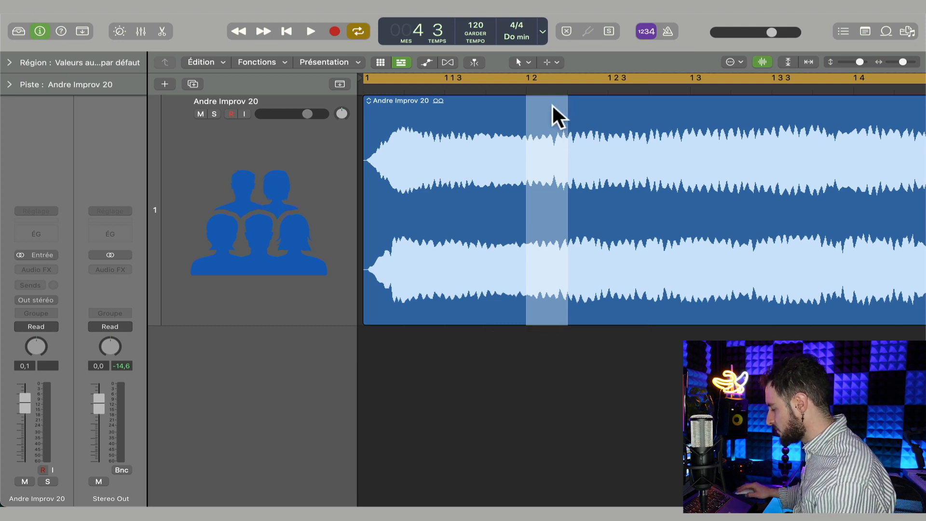
pyautogui.press('space')
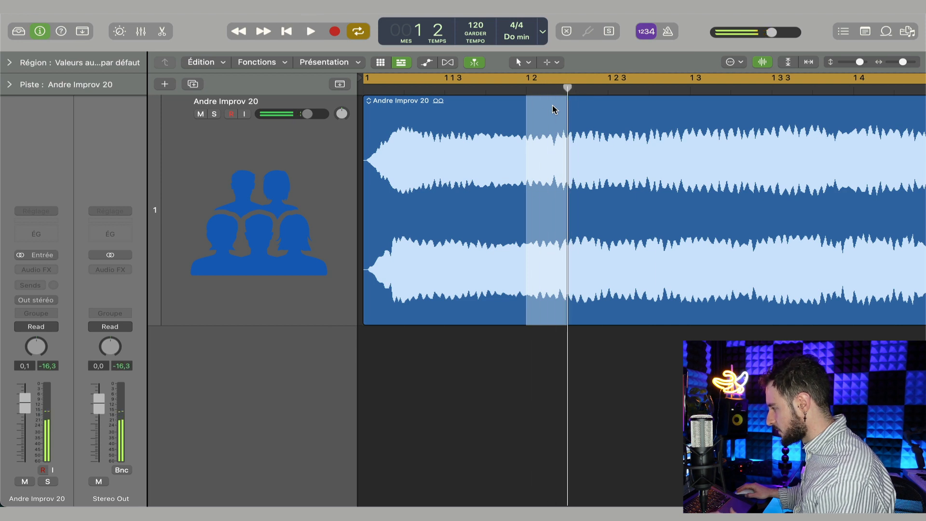
pyautogui.click(554, 109)
# Loop the short slice up to bar 2, place the tail region directly after it and play the result.
pyautogui.moveTo(599, 105); pyautogui.dragTo(924, 99)
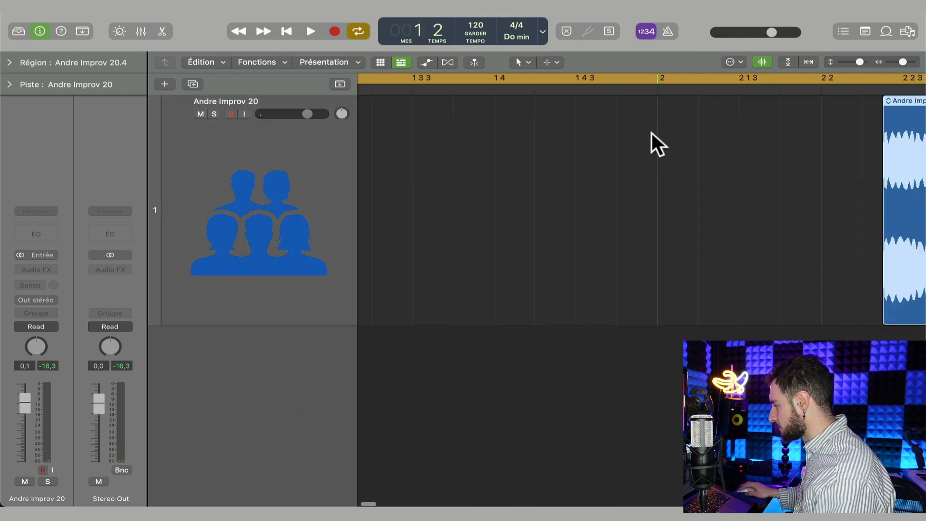
pyautogui.hscroll(-3, 659, 135)
pyautogui.hscroll(-5, 629, 138)
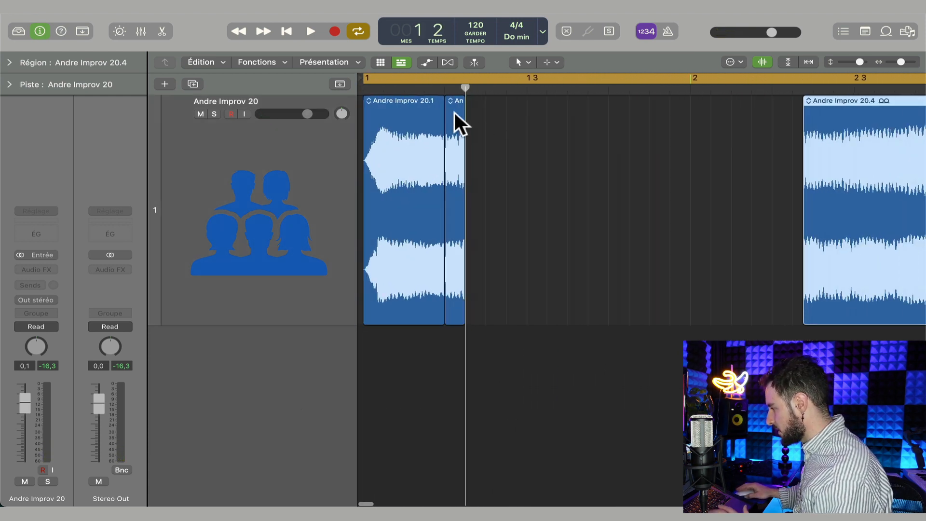
pyautogui.moveTo(460, 106); pyautogui.dragTo(691, 106)
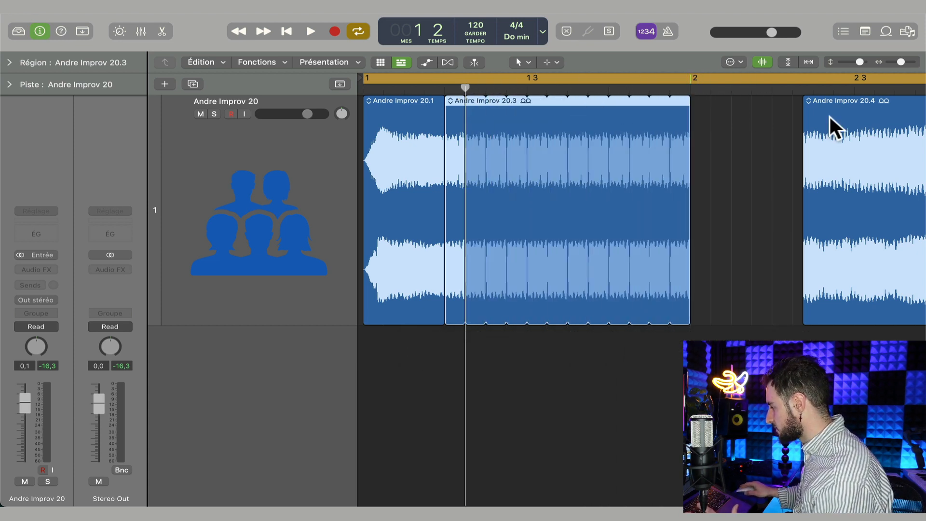
pyautogui.moveTo(829, 117); pyautogui.dragTo(716, 121)
pyautogui.press('space')
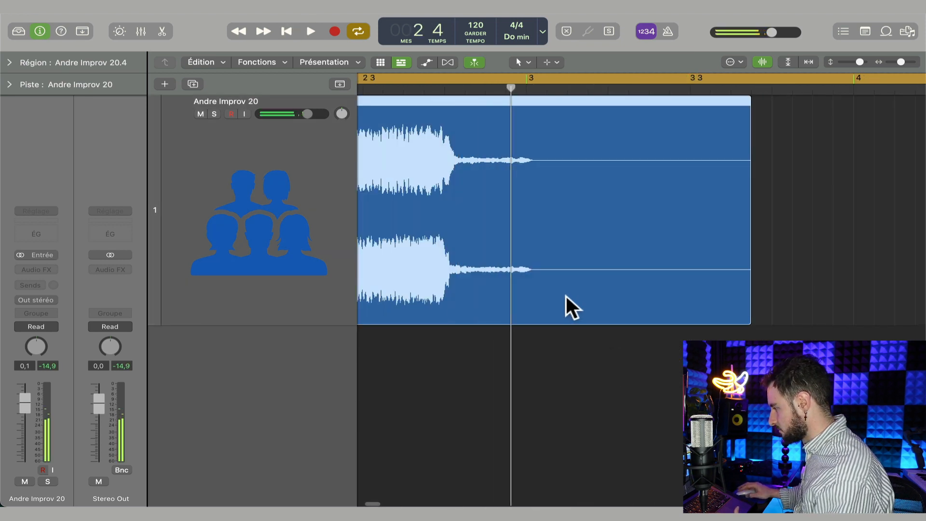
pyautogui.press('space')
# Extend the slice's loop up to bar 5 and place the tail region directly at its end.
pyautogui.hscroll(-5, 569, 298)
pyautogui.hscroll(-2, 572, 300)
pyautogui.hscroll(-5, 762, 208)
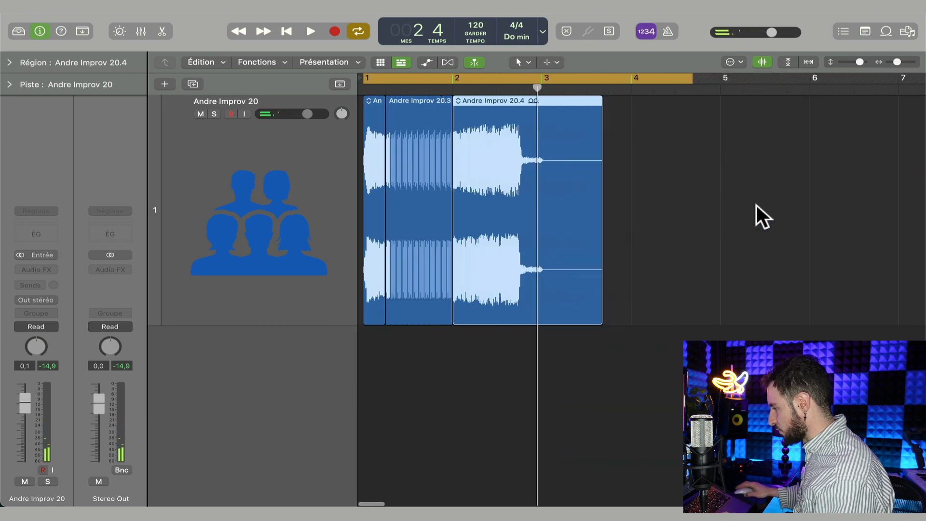
pyautogui.moveTo(479, 119); pyautogui.dragTo(769, 140)
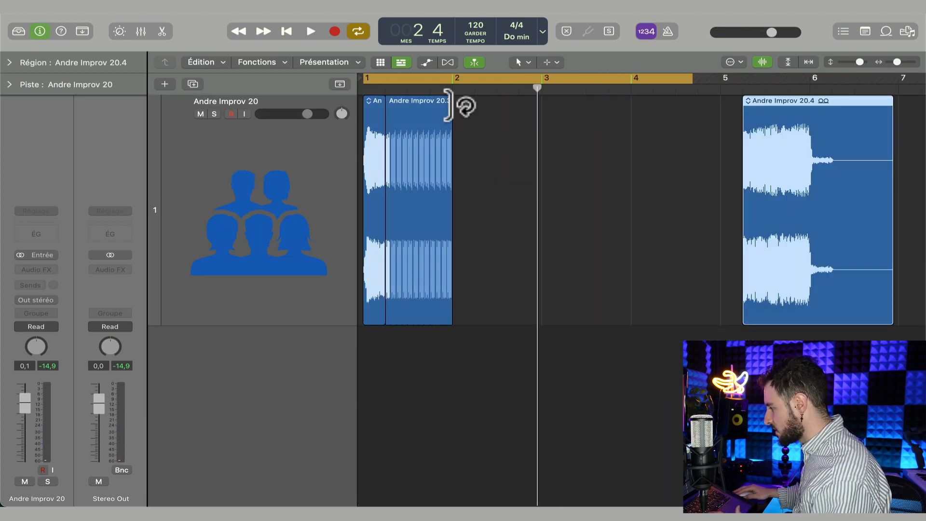
pyautogui.moveTo(454, 107); pyautogui.dragTo(756, 115)
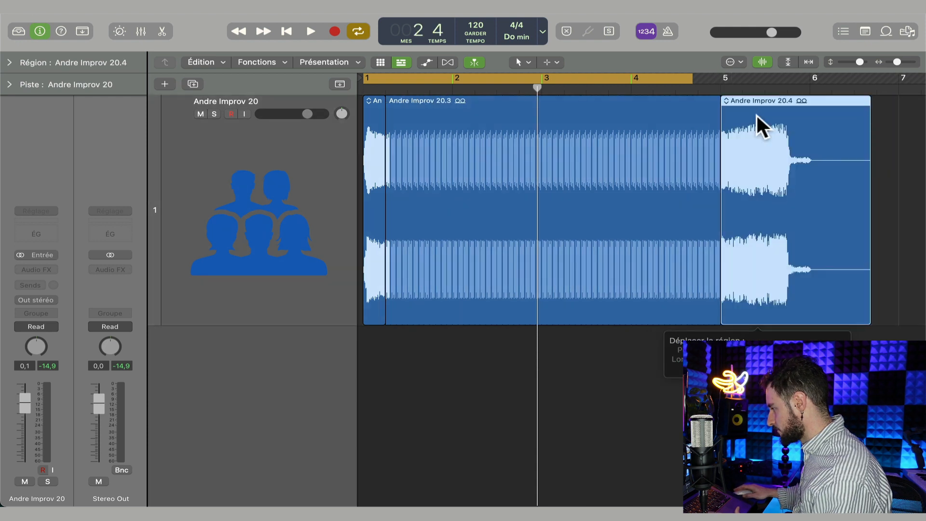
# Extend the cycle range to the end of the tail region and play the lengthened sound.
pyautogui.press('space')
pyautogui.moveTo(691, 78); pyautogui.dragTo(870, 84)
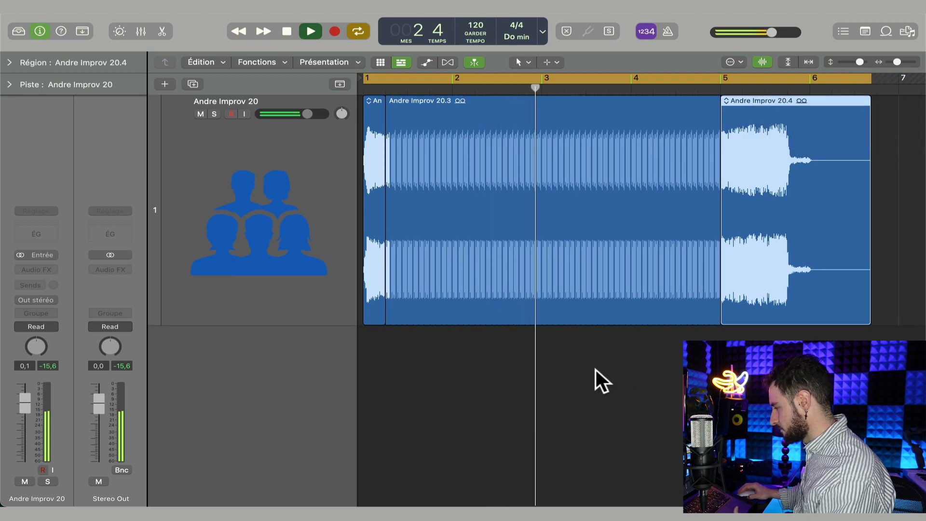
pyautogui.hscroll(1, 595, 369)
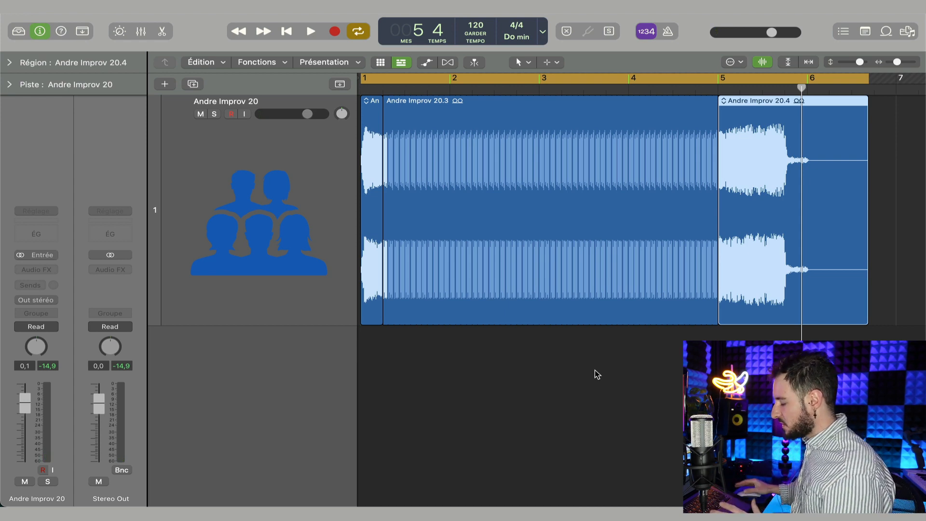
# Shorten the original slice of the looped region by trimming its end slightly before 1 2 2.
pyautogui.scroll(15, 494, 295)
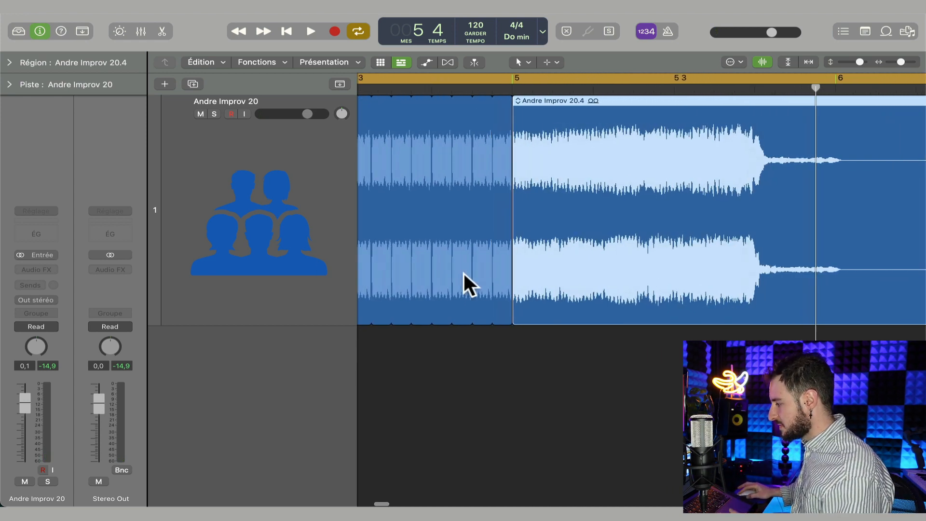
pyautogui.hscroll(-8, 478, 272)
pyautogui.scroll(10, 473, 301)
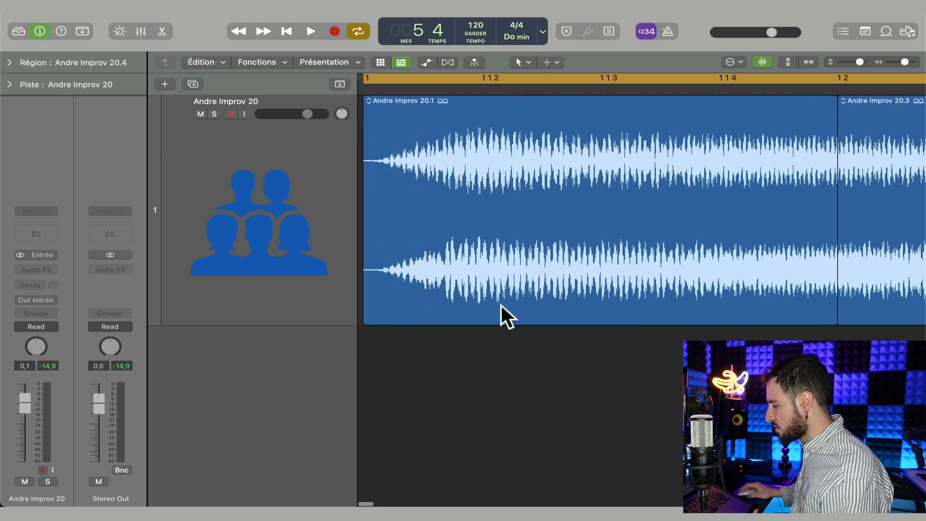
pyautogui.hscroll(10, 590, 295)
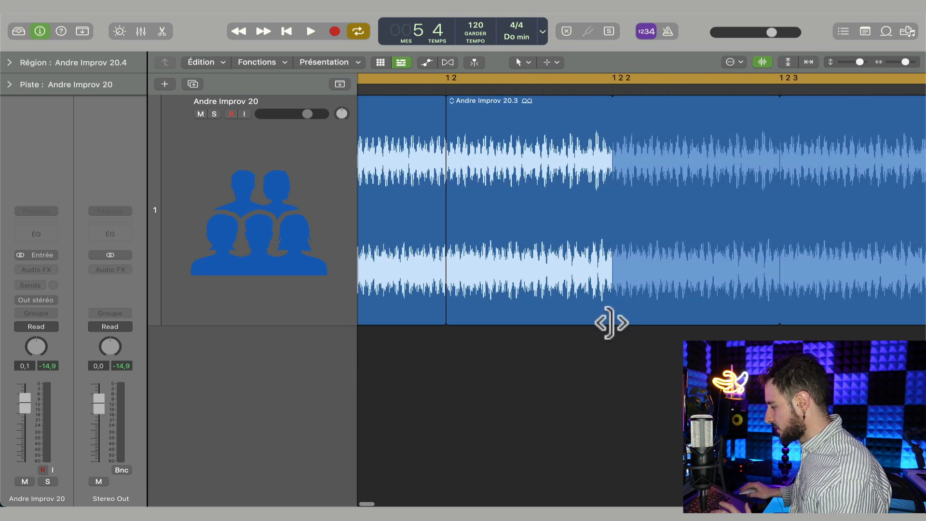
pyautogui.moveTo(611, 323); pyautogui.dragTo(593, 322)
# Move the tail region back to bar 3 over the looped section and play the passage.
pyautogui.scroll(-6, 629, 306)
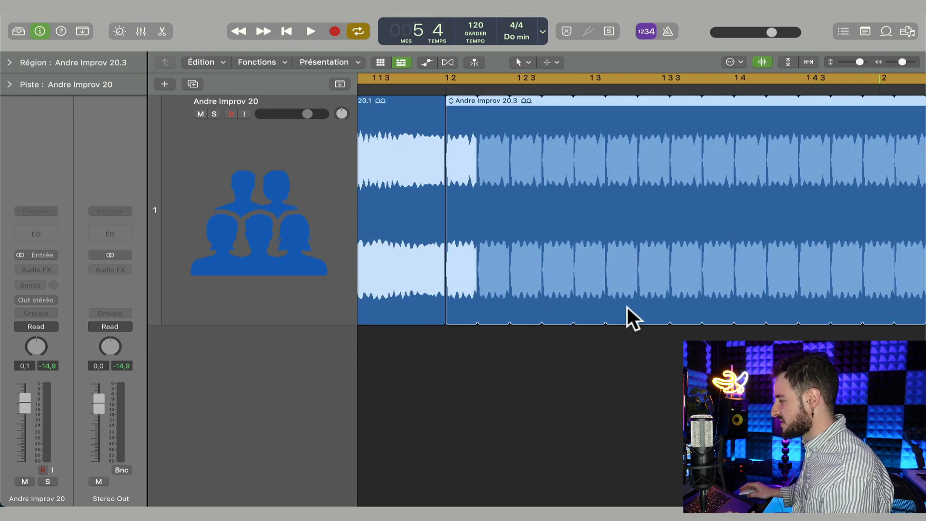
pyautogui.scroll(-4, 630, 311)
pyautogui.moveTo(726, 176); pyautogui.dragTo(561, 167)
pyautogui.press('space')
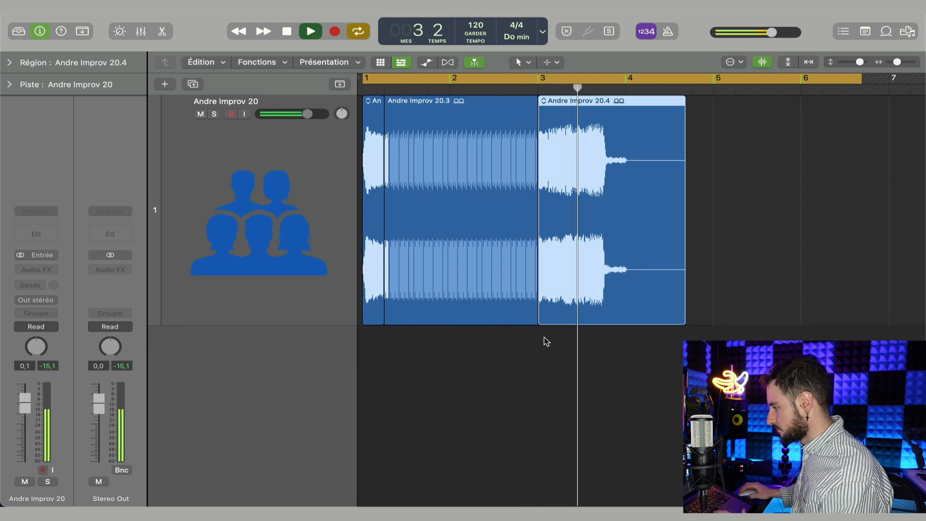
pyautogui.press('space')
# Try to smooth the loop joints by drawing a fade over the end of the slice region with the Fade tool.
pyautogui.press('super+Right')
pyautogui.press('super+Right')
pyautogui.press('super+Right')
pyautogui.press('super+Right')
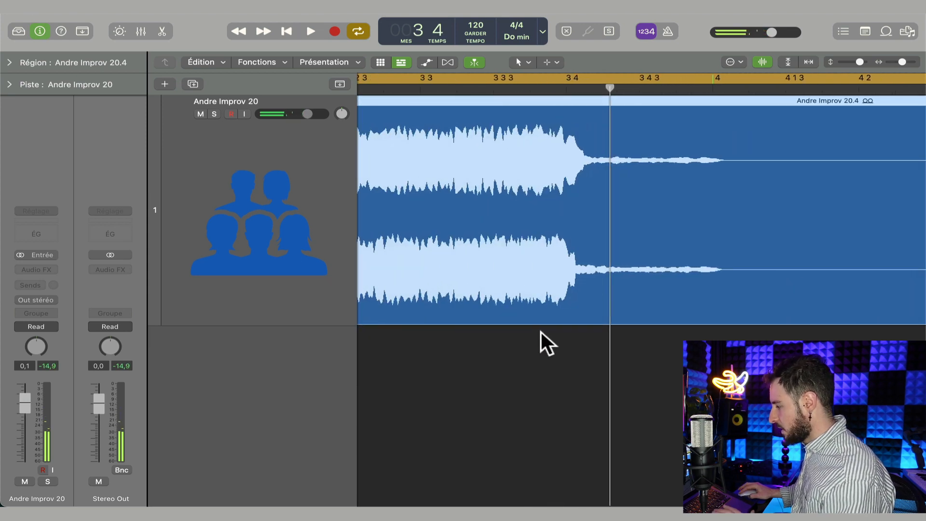
pyautogui.hscroll(-1, 542, 331)
pyautogui.hscroll(-10, 543, 332)
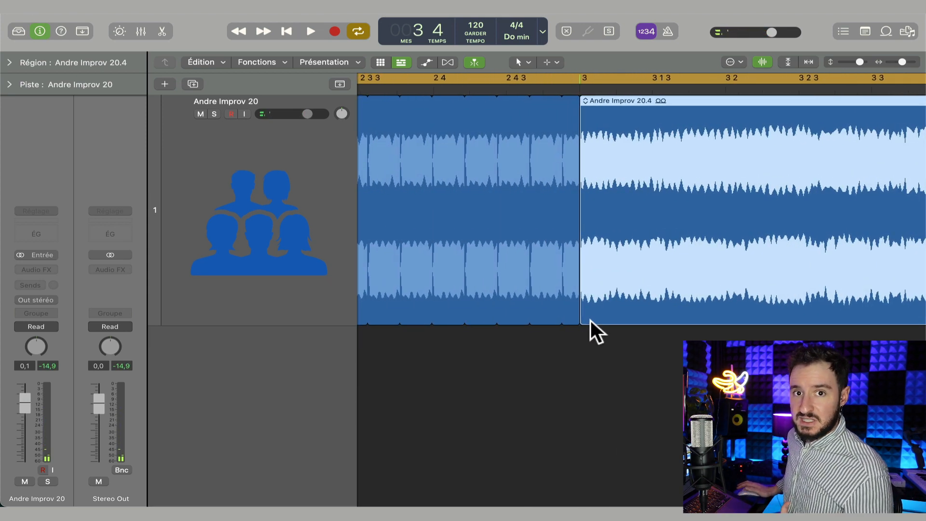
pyautogui.hscroll(-15, 590, 320)
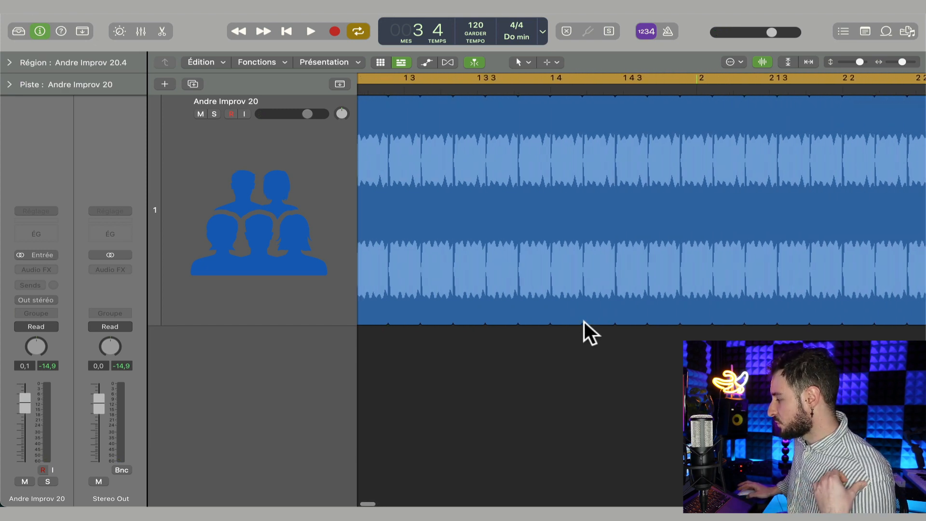
pyautogui.hscroll(-1, 586, 326)
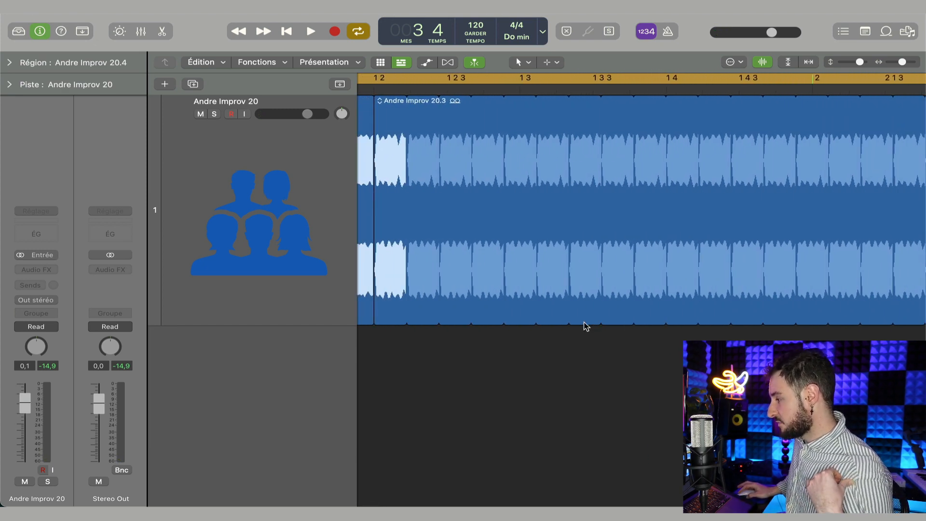
pyautogui.hscroll(-2, 452, 289)
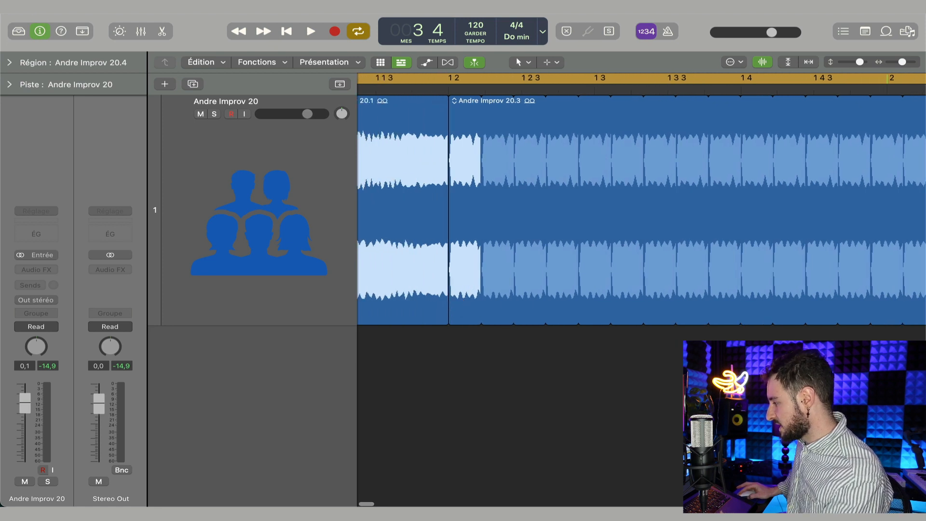
pyautogui.press('t')
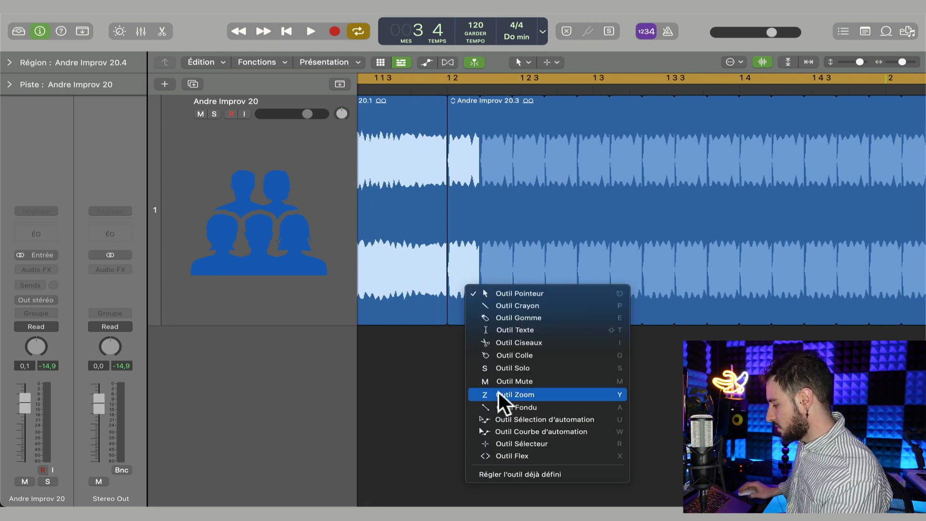
pyautogui.click(500, 405)
pyautogui.moveTo(475, 318); pyautogui.dragTo(488, 313)
pyautogui.hscroll(-1, 481, 124)
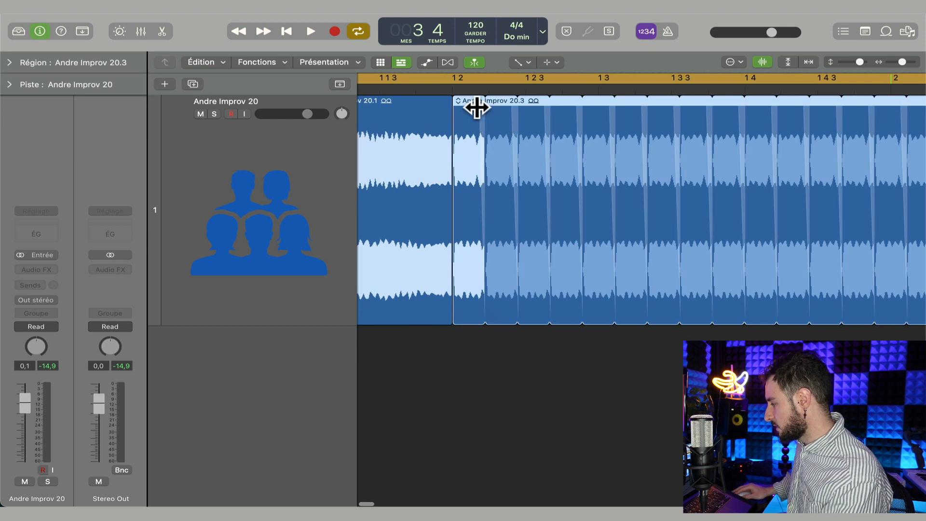
# Play the looped section around bars 2 to 3 to check how the faded joints sound.
pyautogui.press('space')
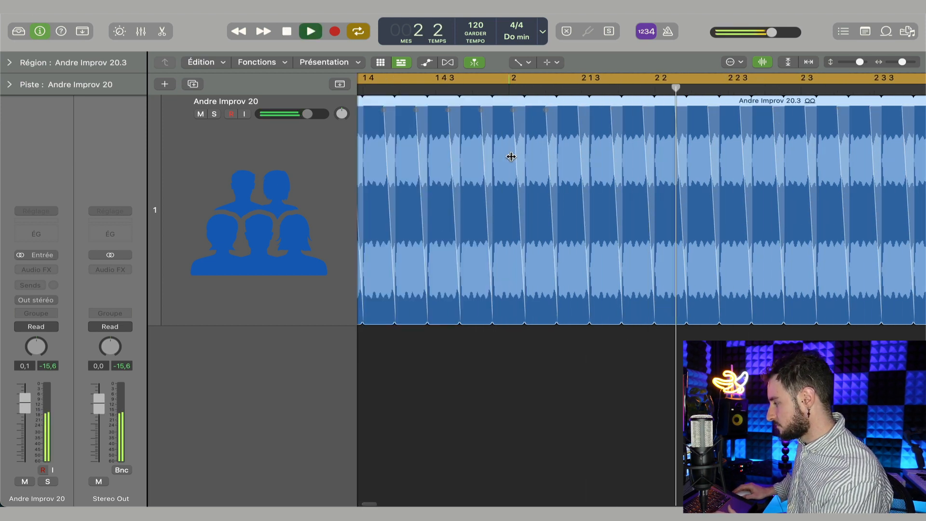
pyautogui.press('space')
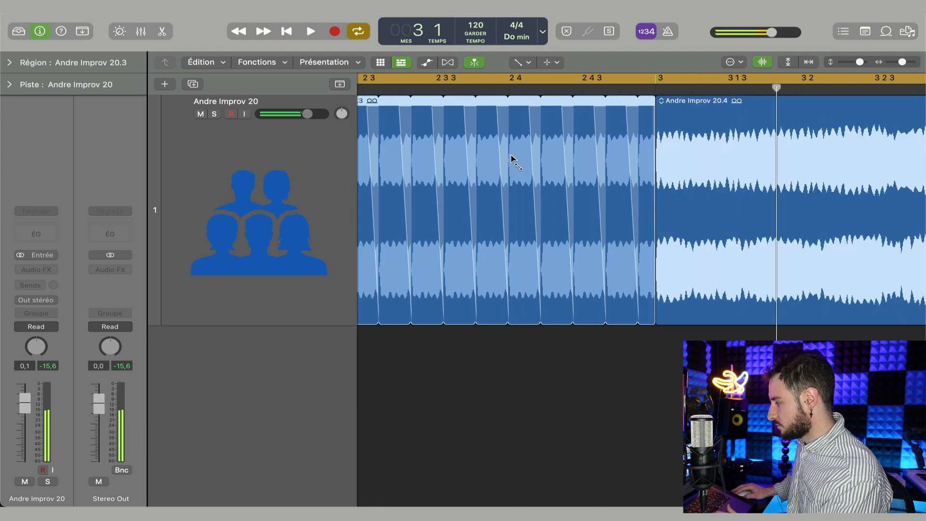
pyautogui.hscroll(-1, 513, 160)
pyautogui.hscroll(-3, 515, 161)
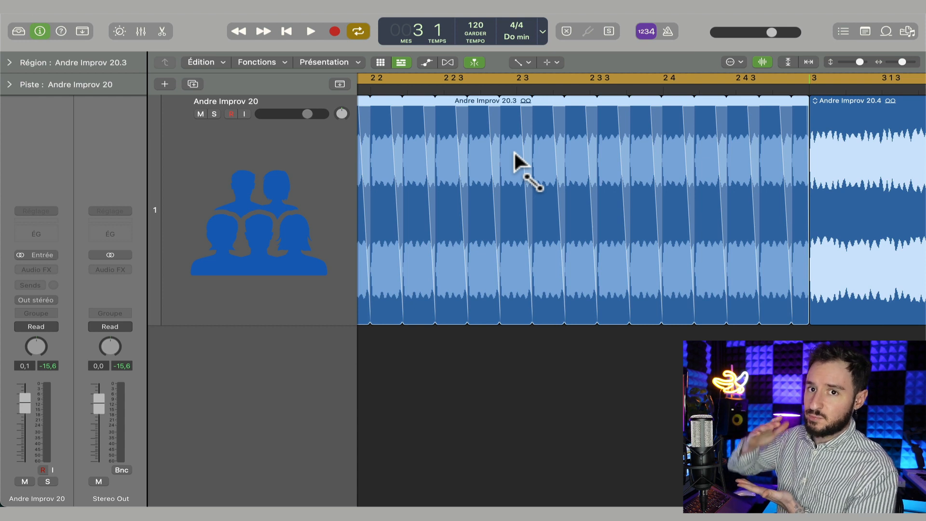
pyautogui.press('space')
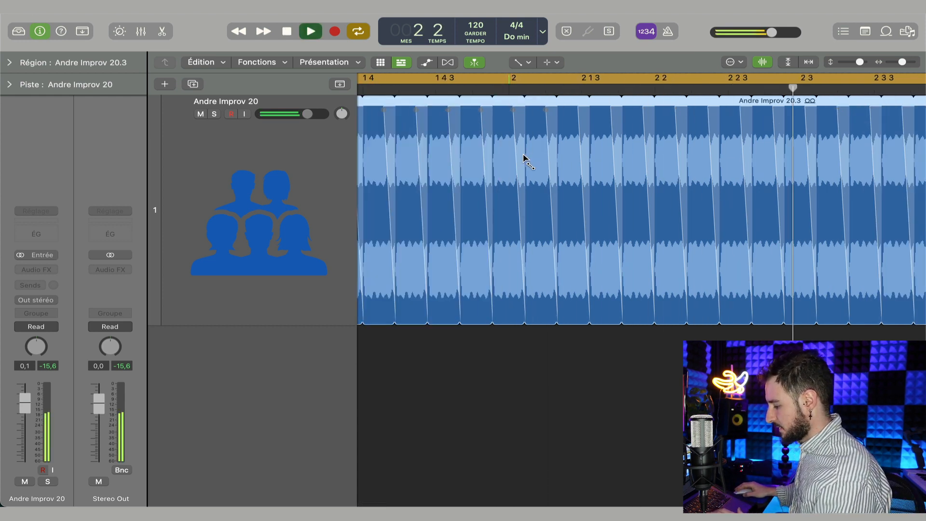
pyautogui.press('space')
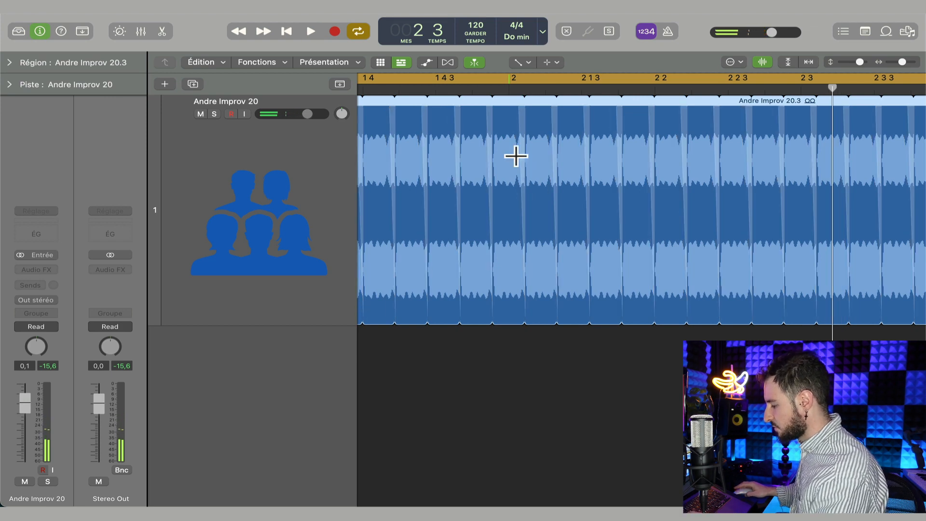
# Switch back to the Pointer tool, trim the end of the original slice slightly earlier and play the loop.
pyautogui.hscroll(-5, 535, 164)
pyautogui.press('t')
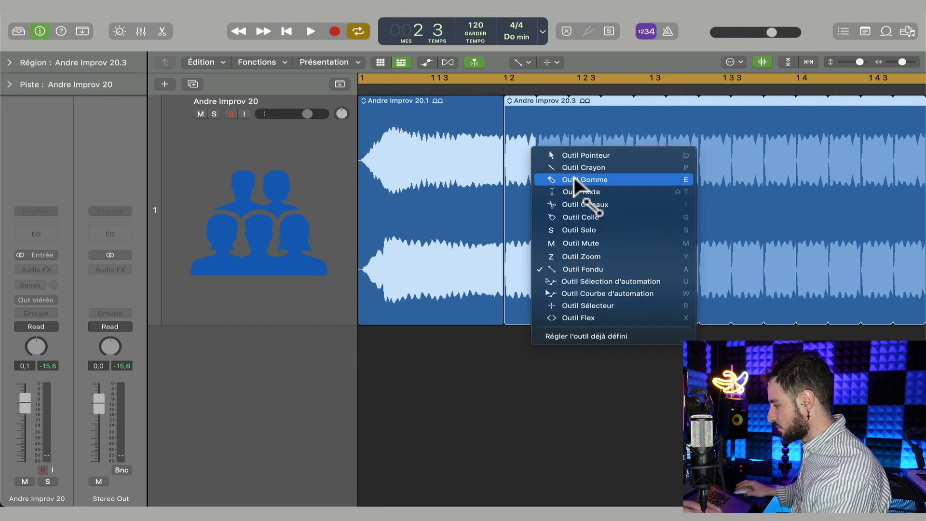
pyautogui.click(585, 156)
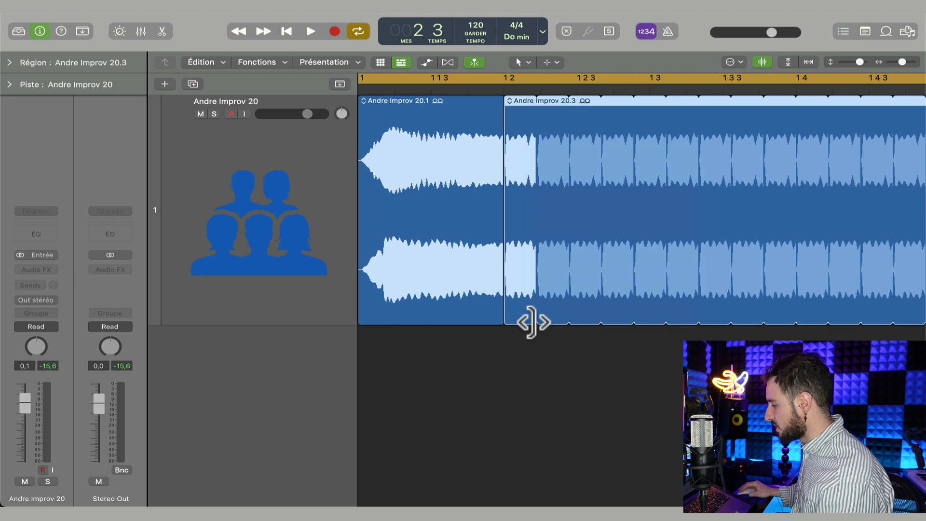
pyautogui.moveTo(532, 322); pyautogui.dragTo(517, 304)
pyautogui.press('super+Right')
pyautogui.press('super+Right')
pyautogui.press('space')
pyautogui.click(528, 338)
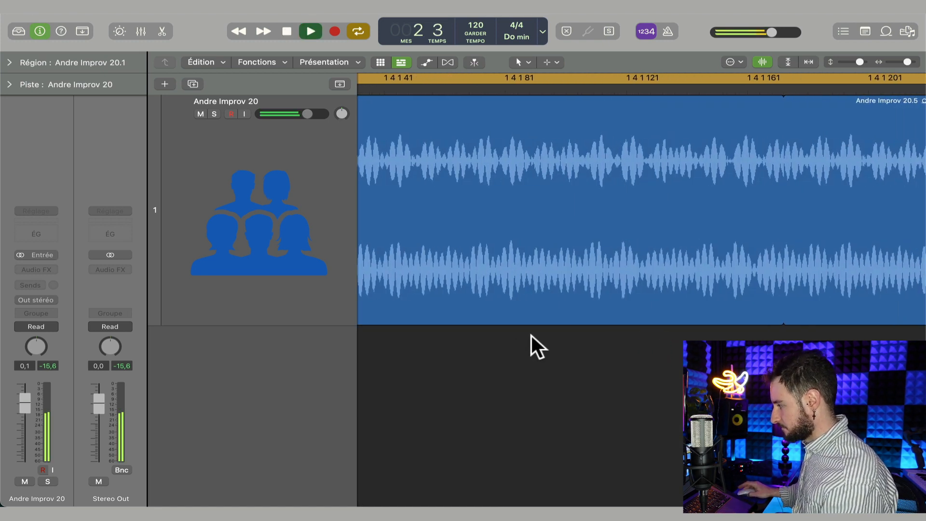
# Play the extended passage from the loop through to the end of the tail to check the shortened slice.
pyautogui.click(523, 352)
pyautogui.press('super+Left')
pyautogui.press('super+Left')
pyautogui.press('super+Left')
pyautogui.press('super+Left')
pyautogui.press('super+Left')
pyautogui.press('super+Left')
pyautogui.press('super+Left')
pyautogui.press('super+Left')
pyautogui.press('super+Left')
pyautogui.press('super+Left')
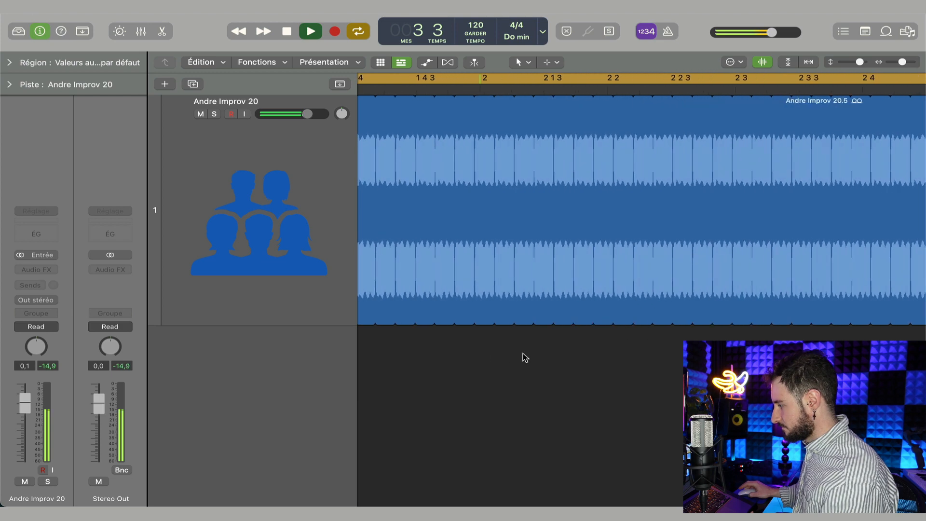
pyautogui.press('space')
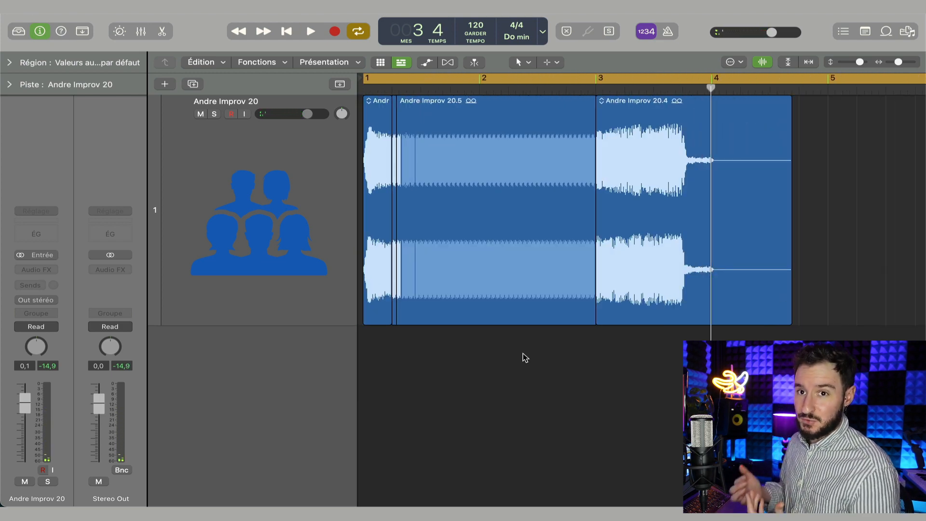
# Delete the looped slice and tail regions and extend the remaining first region to bar 3 to restore the original sound.
pyautogui.moveTo(550, 352); pyautogui.dragTo(408, 172)
pyautogui.moveTo(864, 198); pyautogui.dragTo(395, 184)
pyautogui.press('Delete')
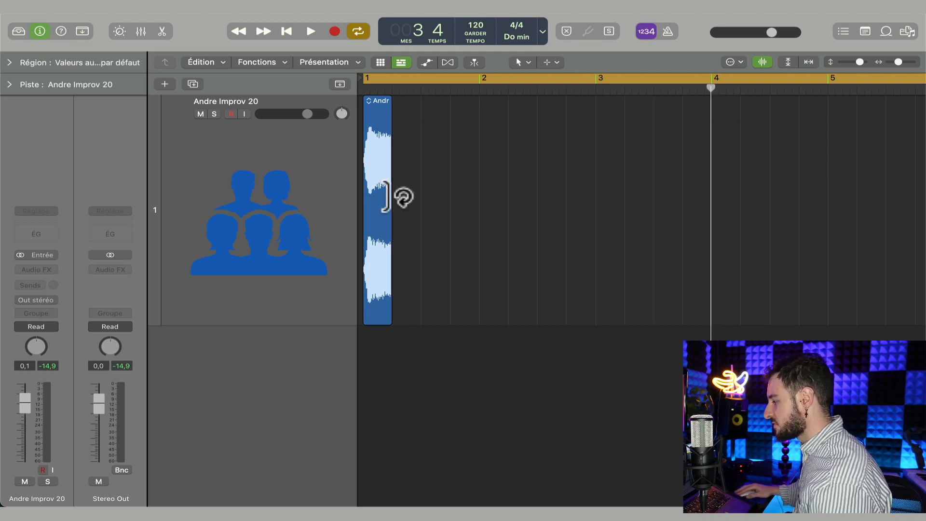
pyautogui.click(390, 318)
pyautogui.moveTo(390, 319); pyautogui.dragTo(743, 316)
pyautogui.moveTo(898, 62); pyautogui.dragTo(862, 61)
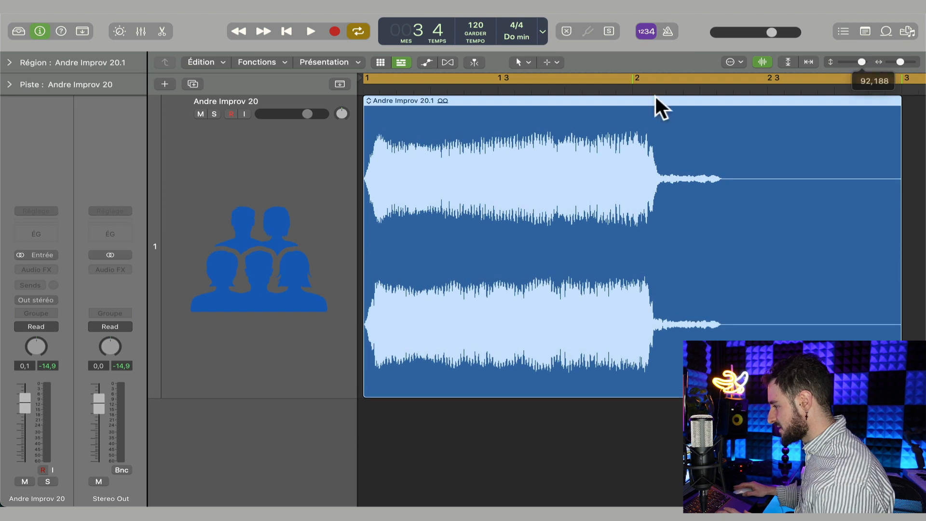
# Insert a Tape Delay effect on the audio track.
pyautogui.click(46, 268)
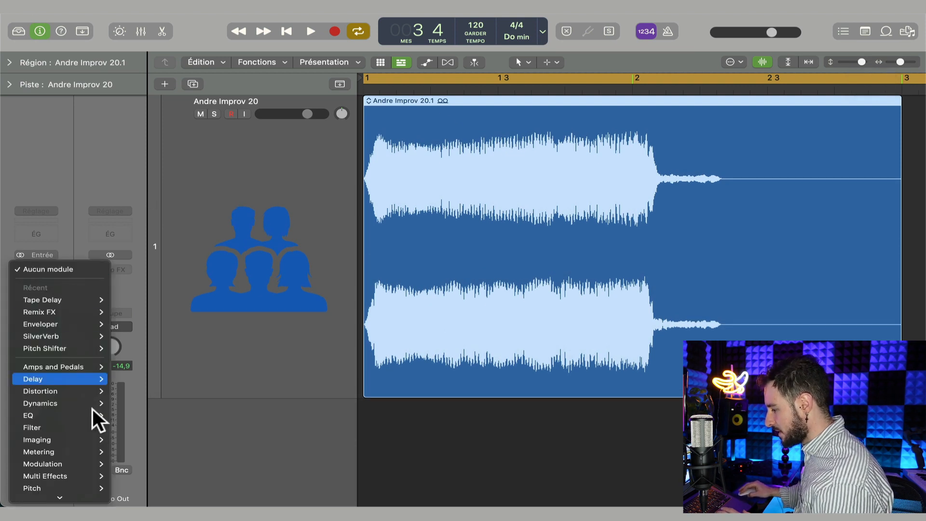
pyautogui.moveTo(70, 379)
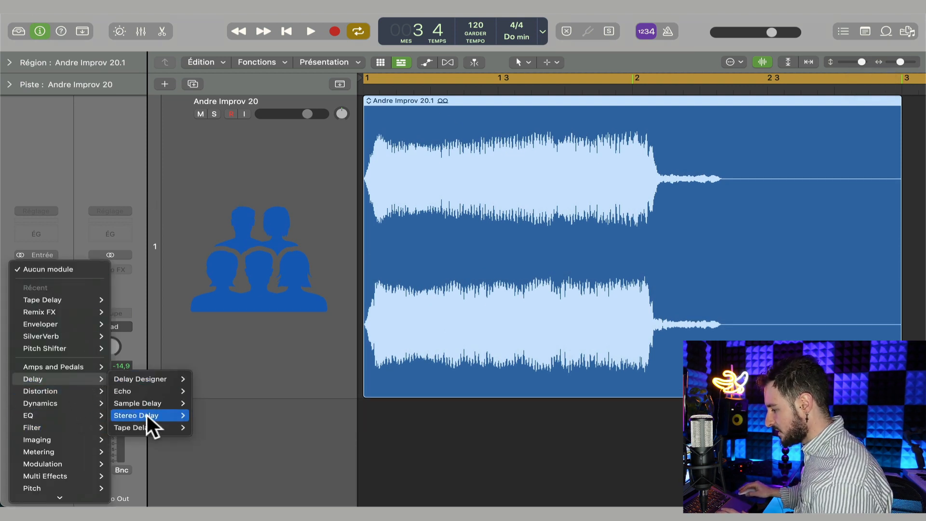
pyautogui.moveTo(154, 426)
pyautogui.click(198, 425)
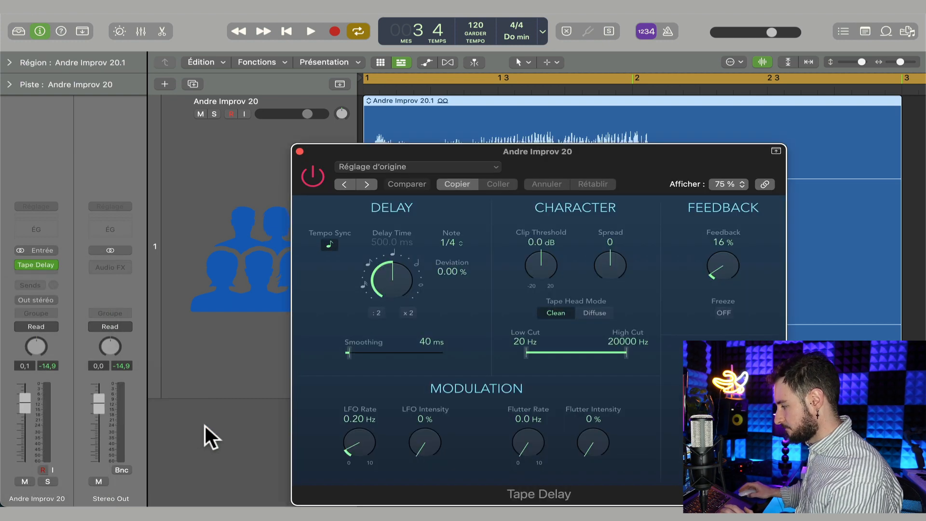
# Set both the Dry and Wet output levels of the Tape Delay to 100 %.
pyautogui.moveTo(370, 157); pyautogui.dragTo(218, 48)
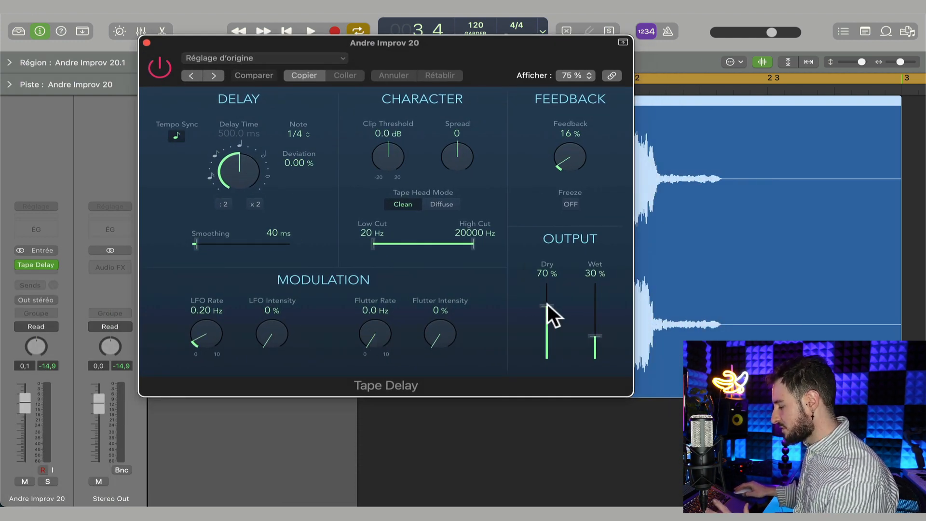
pyautogui.moveTo(548, 304); pyautogui.dragTo(547, 270)
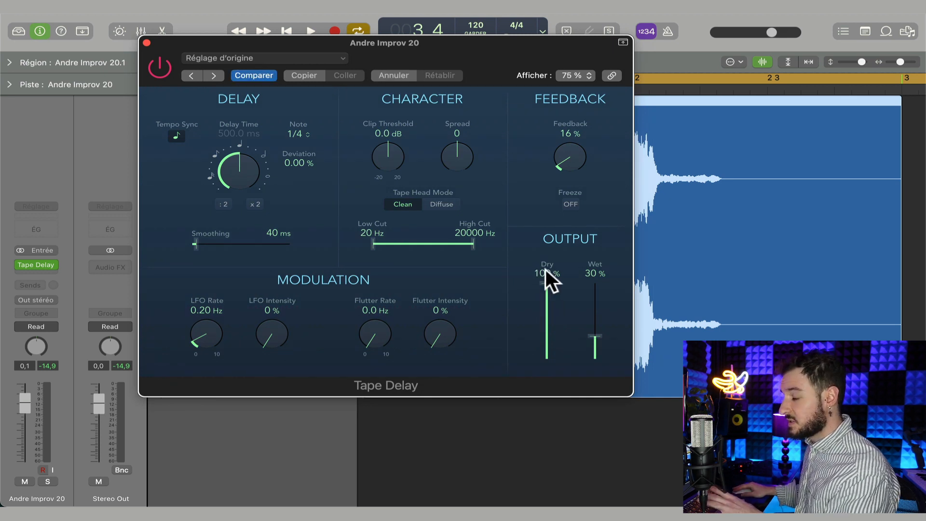
pyautogui.moveTo(595, 337); pyautogui.dragTo(595, 283)
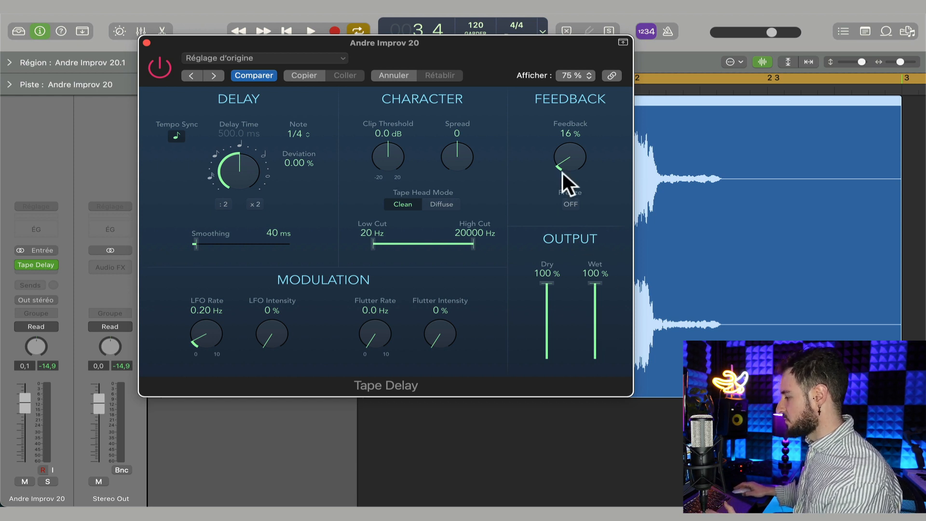
# Play the region and switch on Freeze during the sustained note to hear how the delay holds it.
pyautogui.press('space')
pyautogui.click(570, 204)
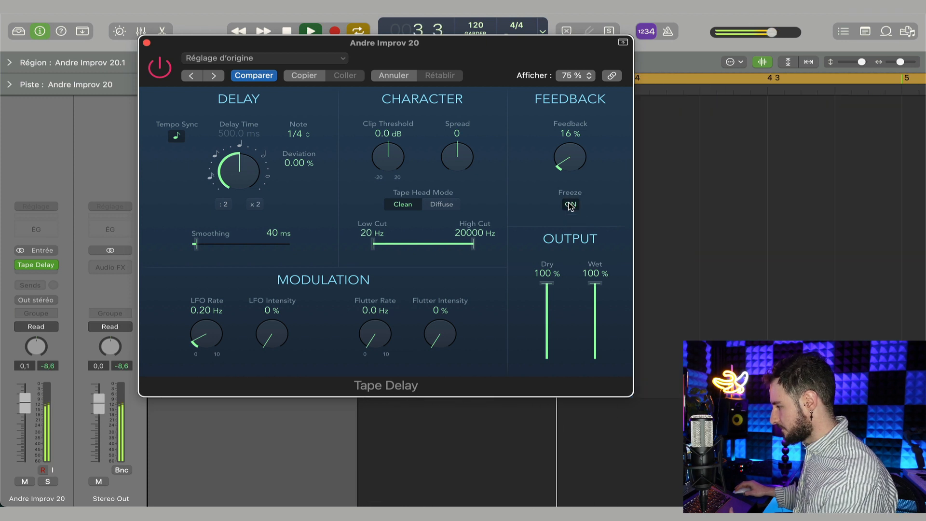
pyautogui.press('space')
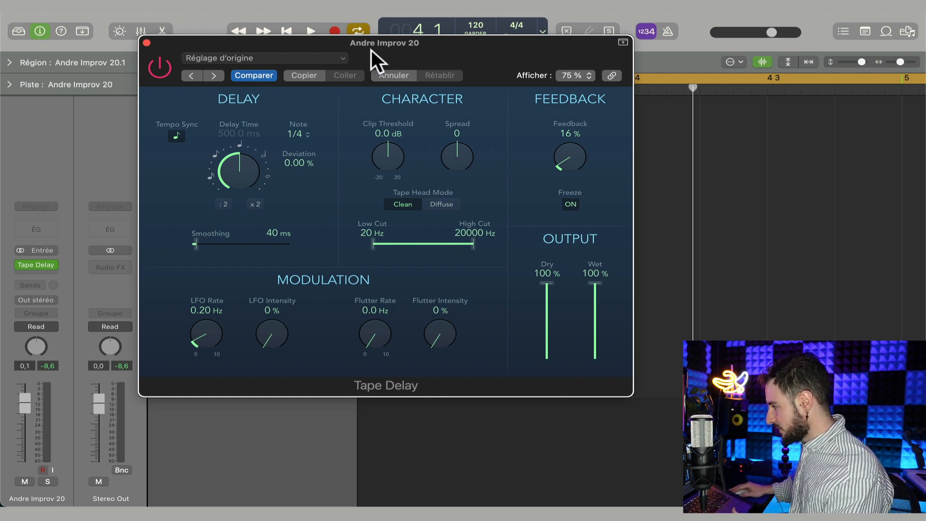
# Shorten the delay time to a 1/16 triplet with -33.33 % deviation and test Freeze during playback.
pyautogui.moveTo(239, 153); pyautogui.dragTo(232, 268)
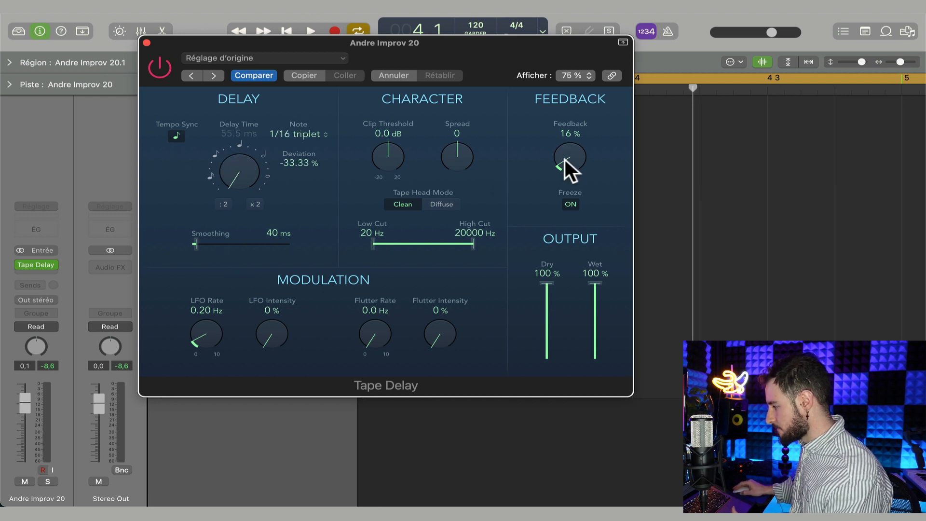
pyautogui.press('space')
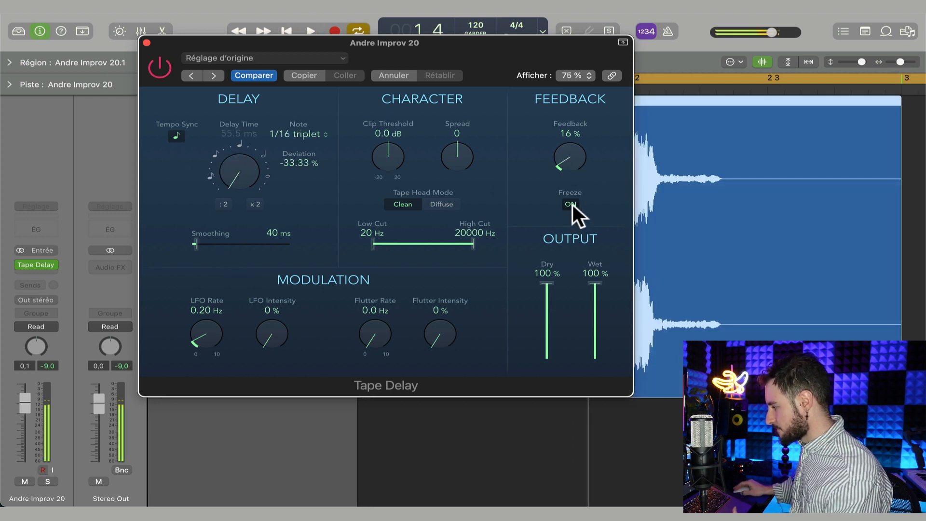
pyautogui.click(571, 204)
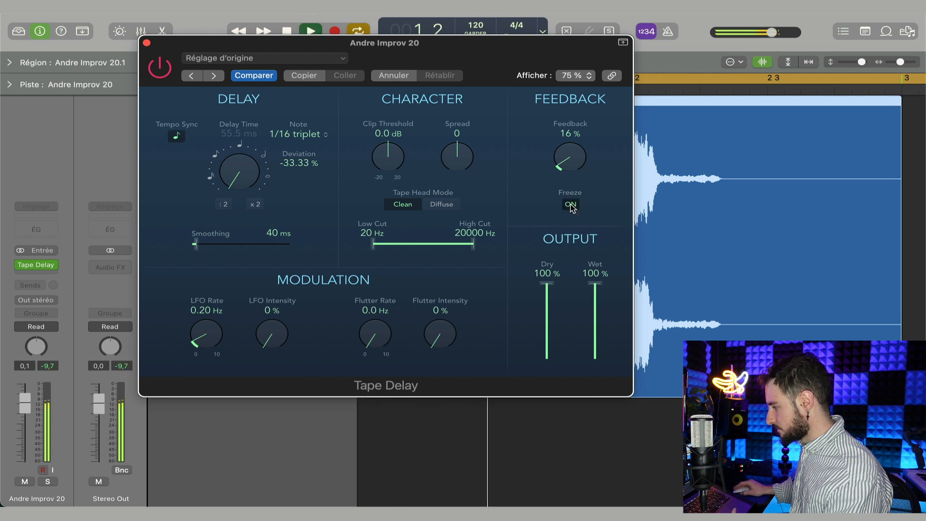
pyautogui.click(571, 204)
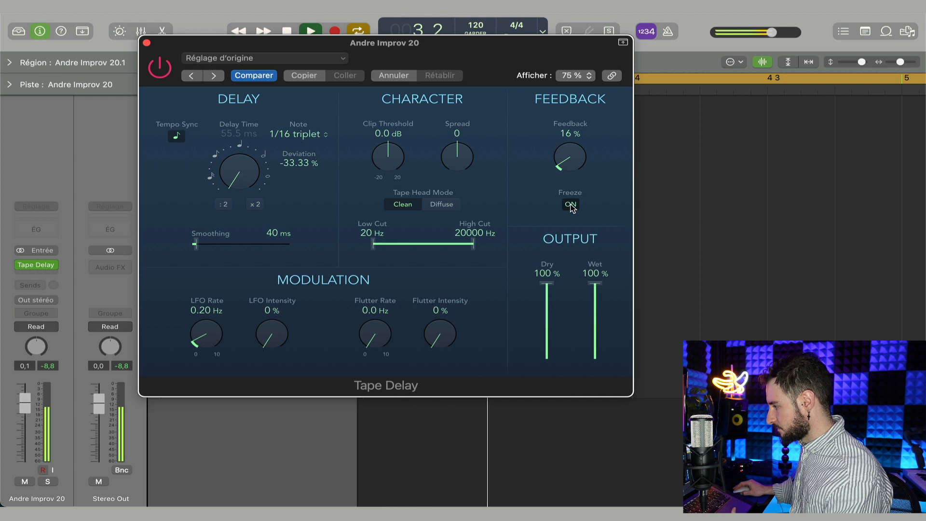
pyautogui.press('space')
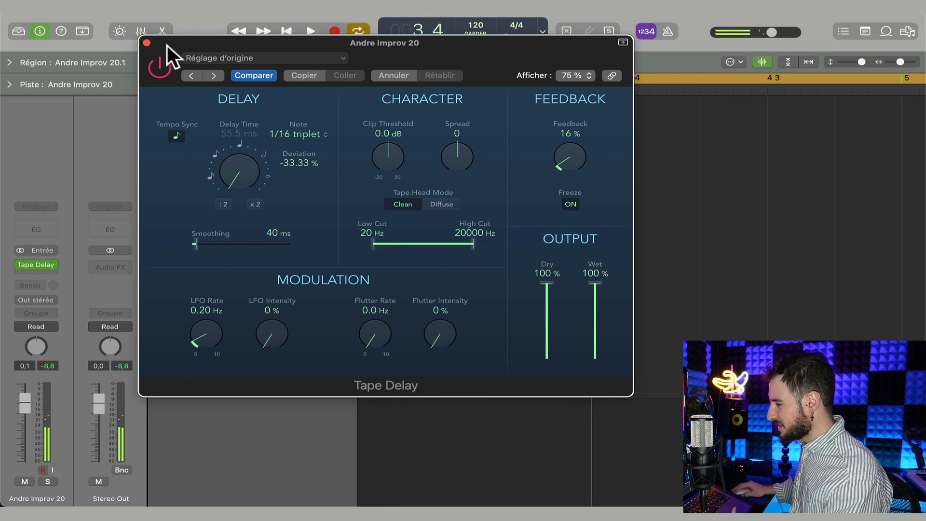
# Close the delay settings, show the track's automation and set its automation mode to Touch.
pyautogui.click(146, 42)
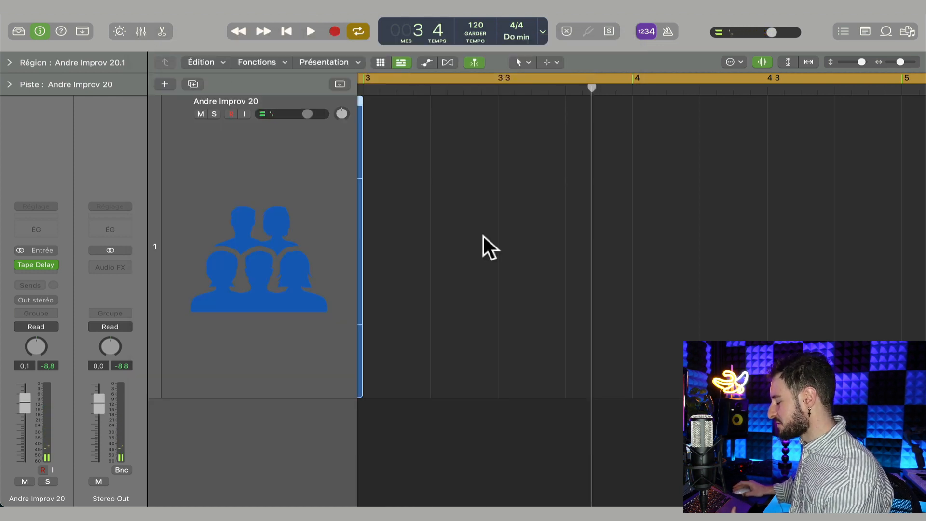
pyautogui.hscroll(-10, 483, 236)
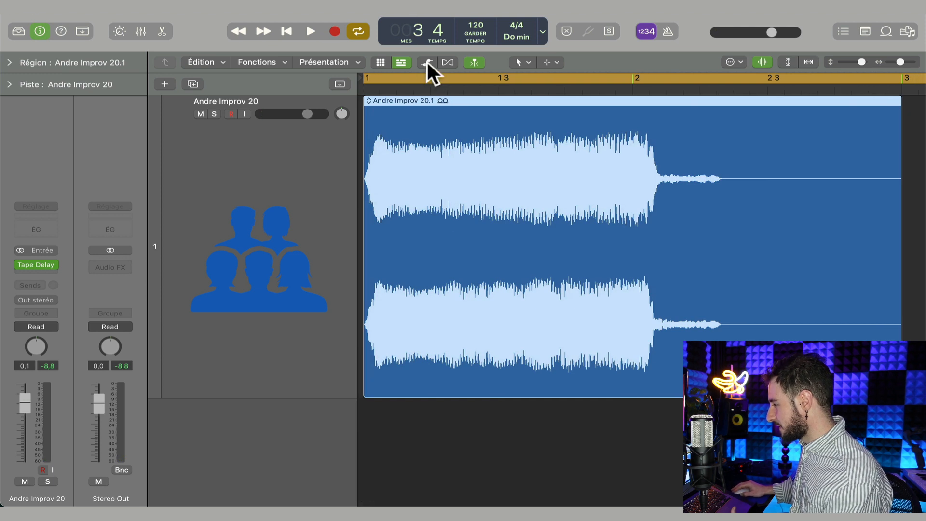
pyautogui.click(426, 62)
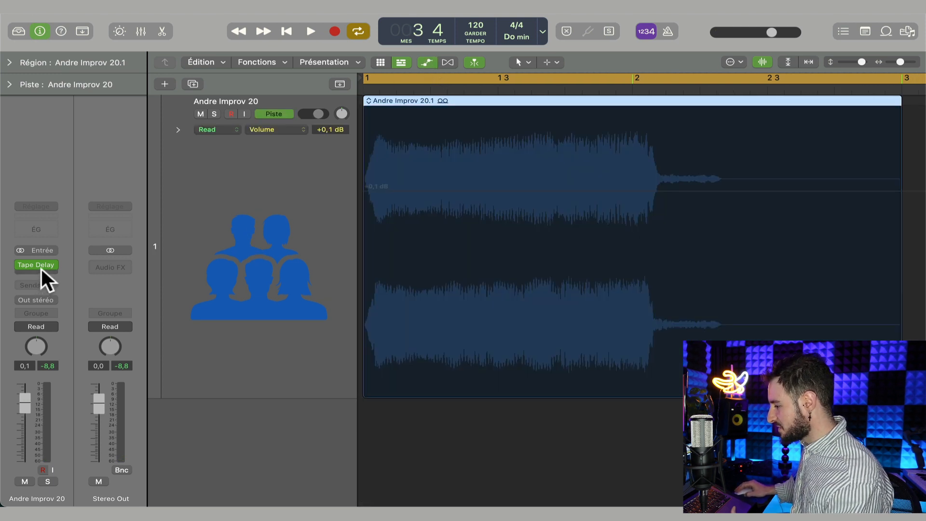
pyautogui.click(42, 326)
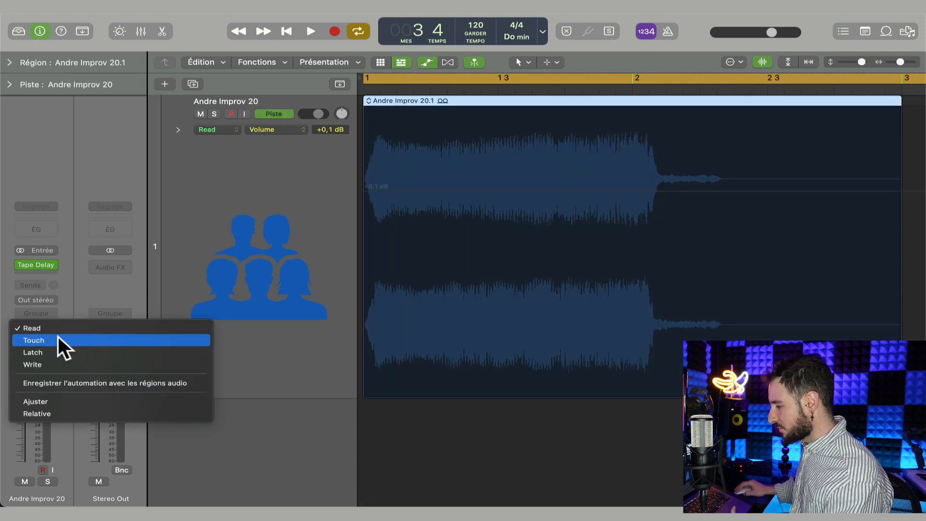
pyautogui.click(57, 337)
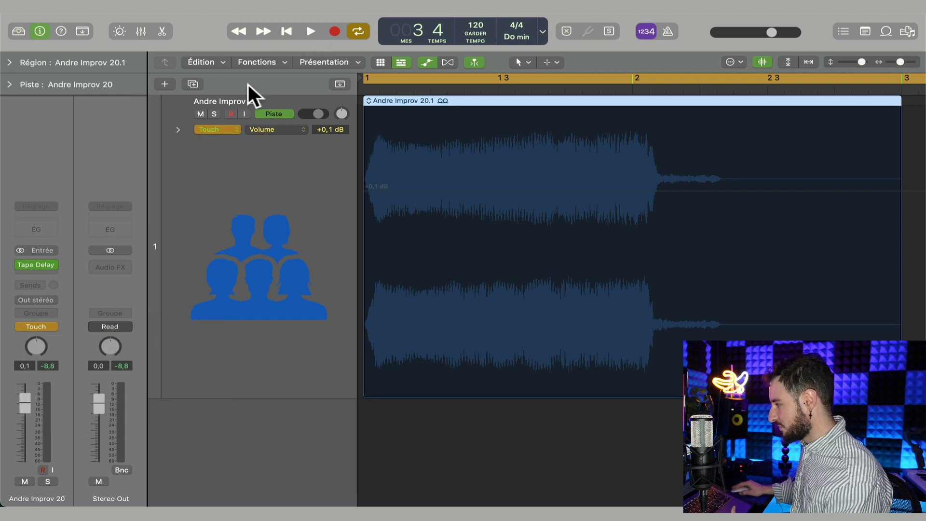
# Record Freeze automation by switching it on in the Tape Delay during playback, and return the track's automation mode to Read.
pyautogui.click(36, 263)
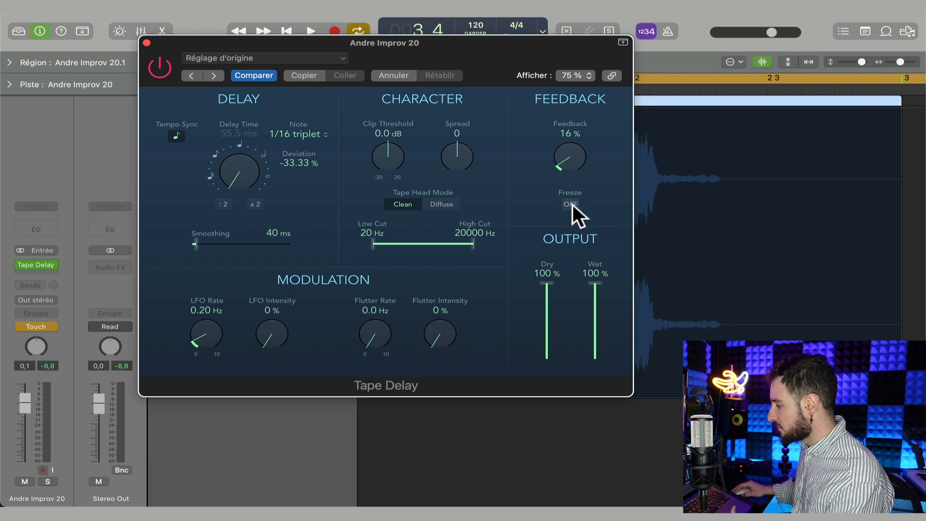
pyautogui.press('space')
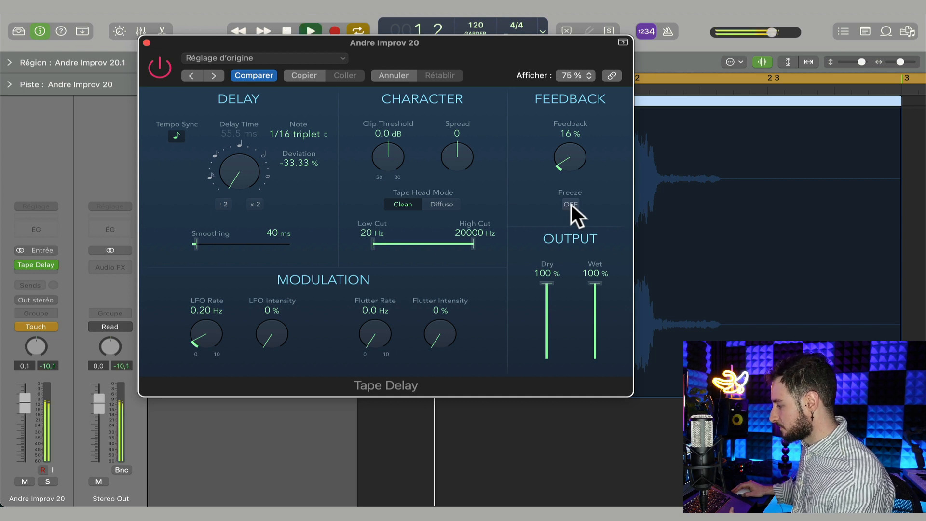
pyautogui.click(571, 206)
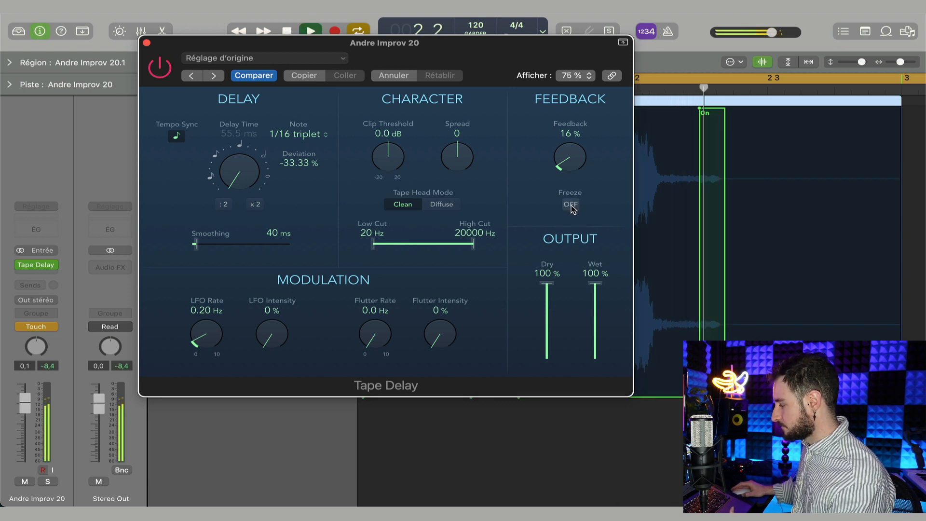
pyautogui.press('space')
pyautogui.click(146, 43)
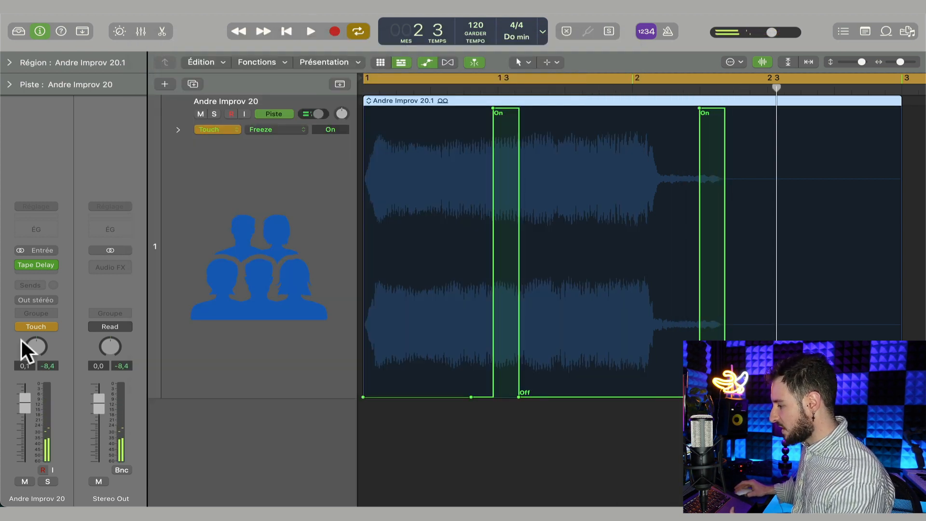
pyautogui.click(43, 330)
pyautogui.click(56, 312)
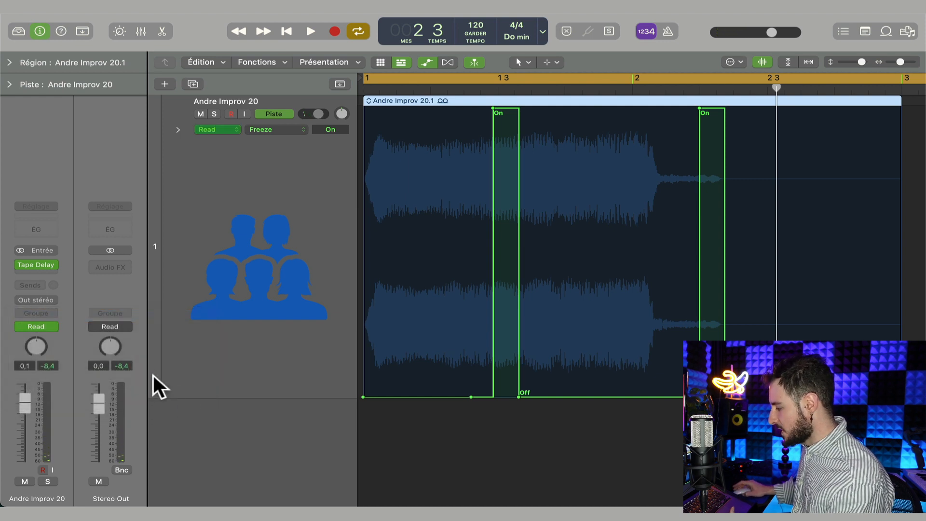
# Extend the Freeze On automation past the region's end, move its start to bar 1 beat 3 and play the result.
pyautogui.moveTo(520, 394); pyautogui.dragTo(925, 396)
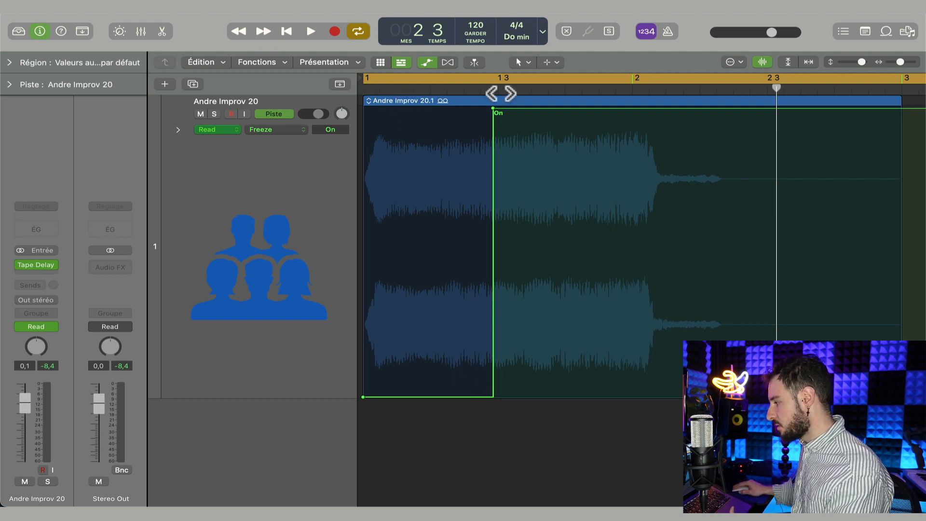
pyautogui.moveTo(492, 109)
pyautogui.mouseDown()
pyautogui.moveTo(440, 108)
pyautogui.moveTo(552, 108)
pyautogui.moveTo(486, 108)
pyautogui.moveTo(497, 106)
pyautogui.mouseUp()
pyautogui.press('space')
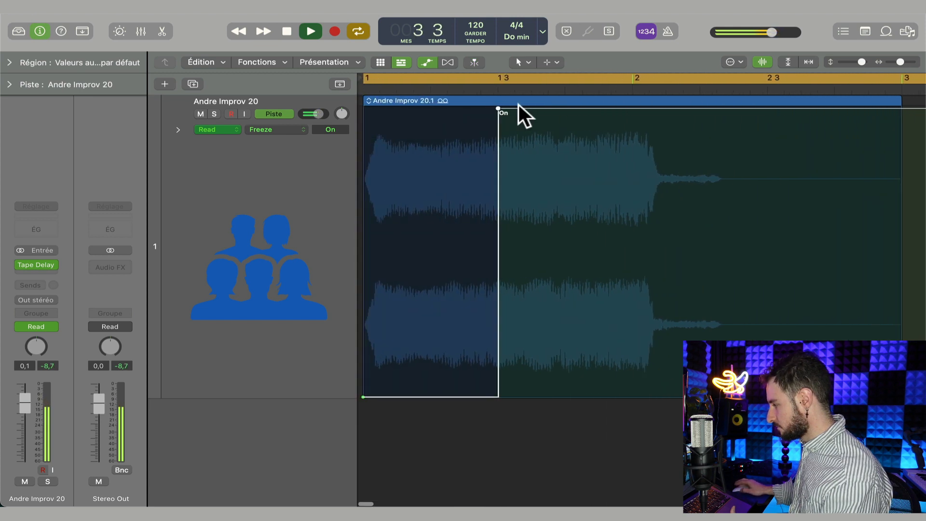
pyautogui.press('space')
# Switch the Freeze automation to Off just before bar 3 beat 3 and play the passage to check the release.
pyautogui.click(716, 107)
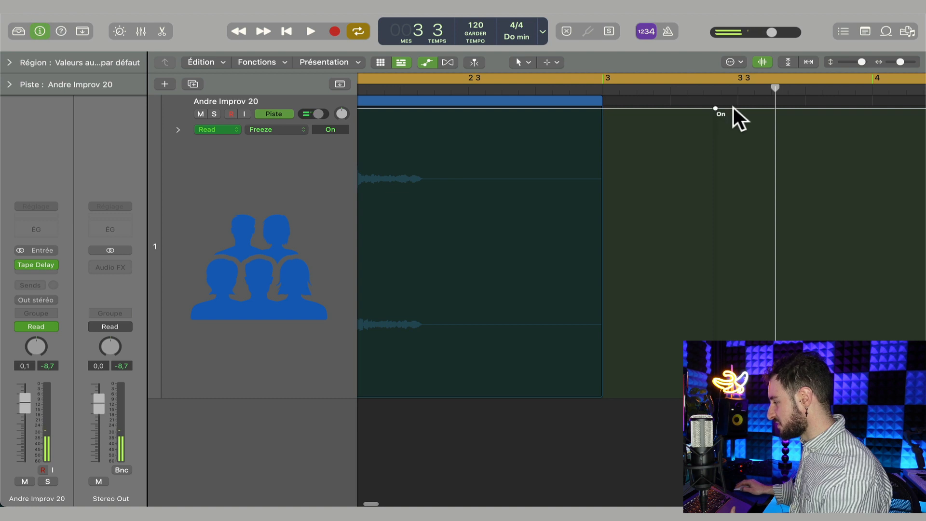
pyautogui.moveTo(733, 107); pyautogui.dragTo(736, 282)
pyautogui.press('space')
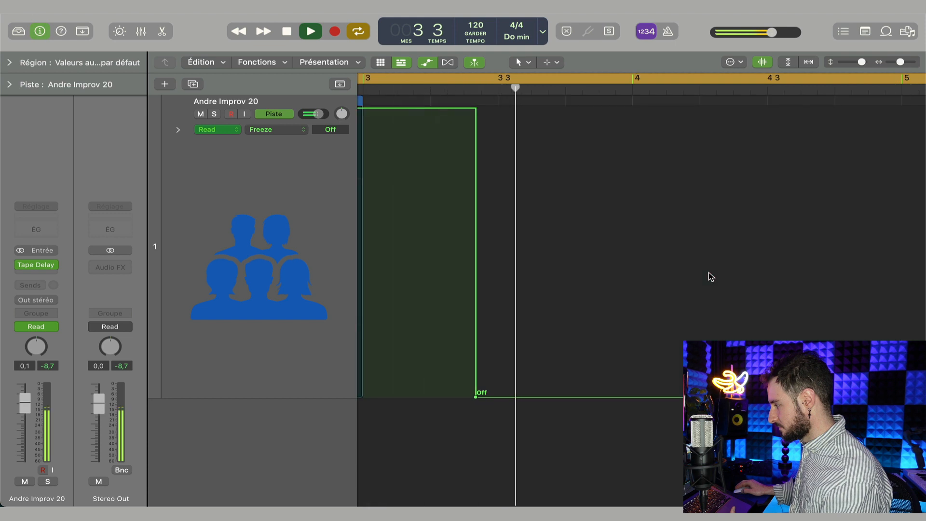
pyautogui.press('space')
pyautogui.hscroll(-4, 717, 272)
pyautogui.hscroll(-2, 716, 270)
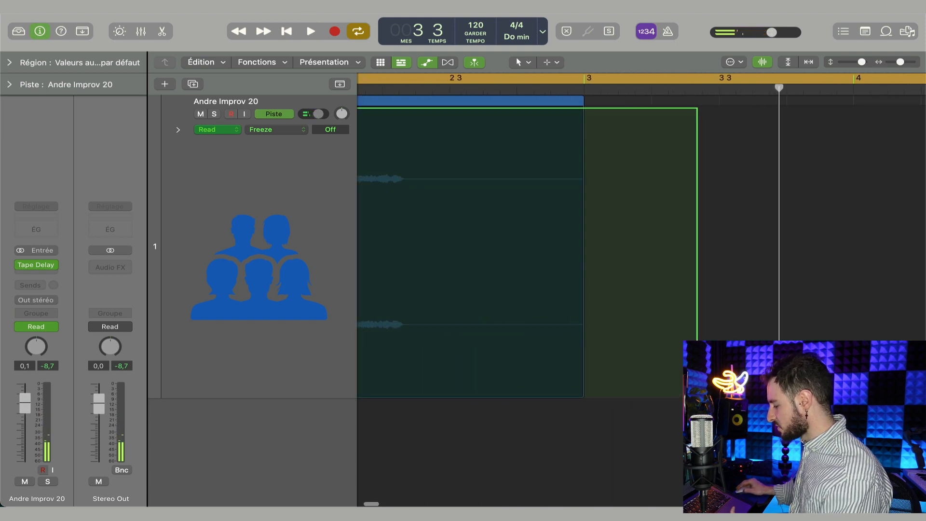
pyautogui.hscroll(-10, 589, 277)
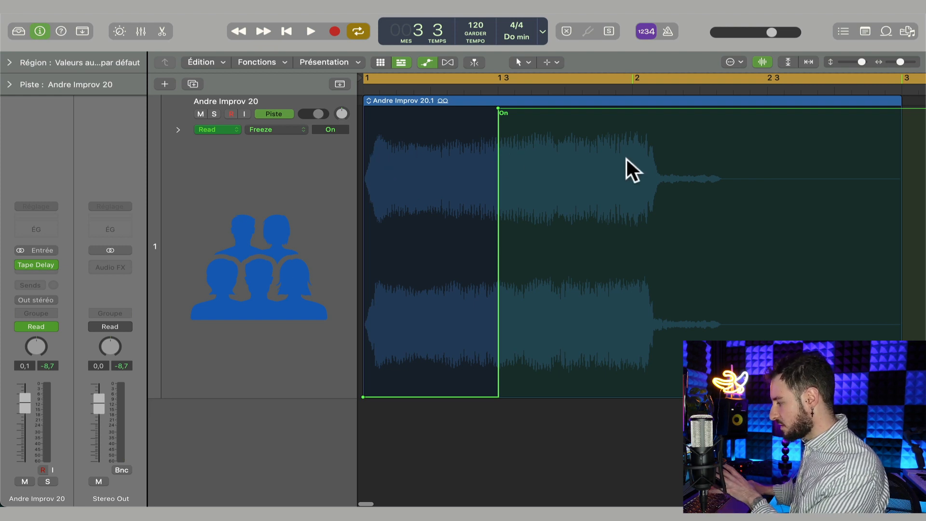
# Open the Tape Delay settings on the audio track and set the track's automation mode to Latch.
pyautogui.click(334, 145)
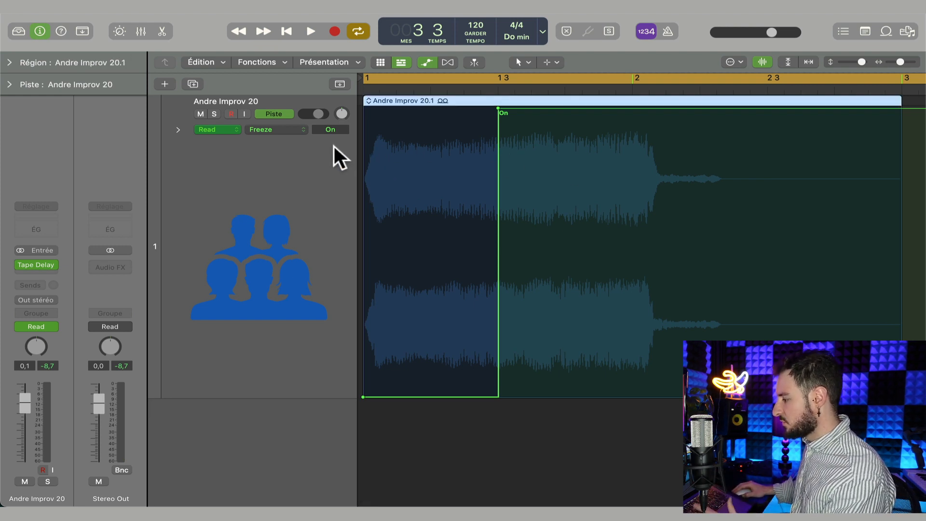
pyautogui.click(37, 265)
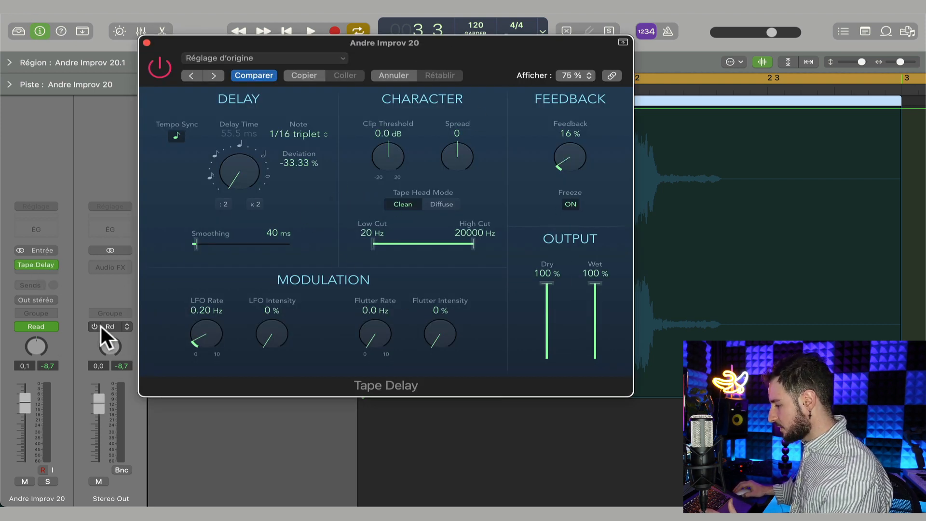
pyautogui.click(53, 326)
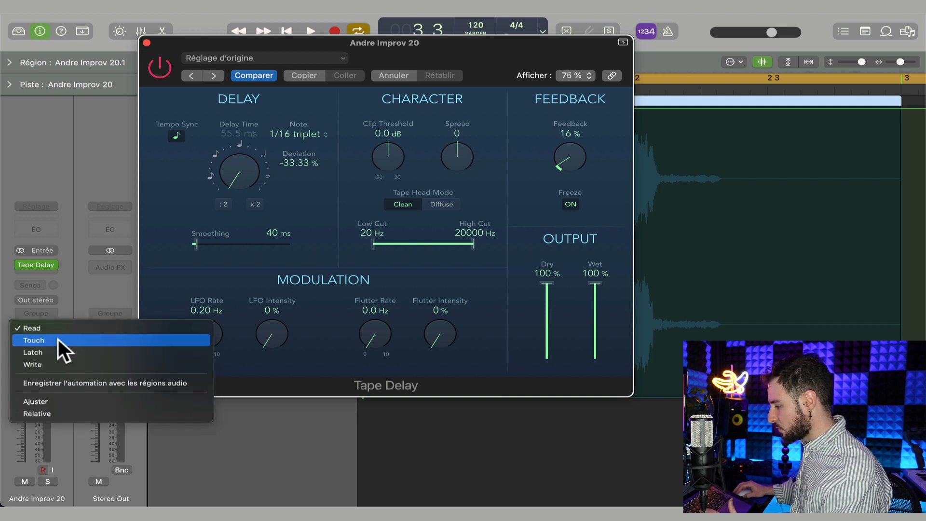
pyautogui.click(57, 353)
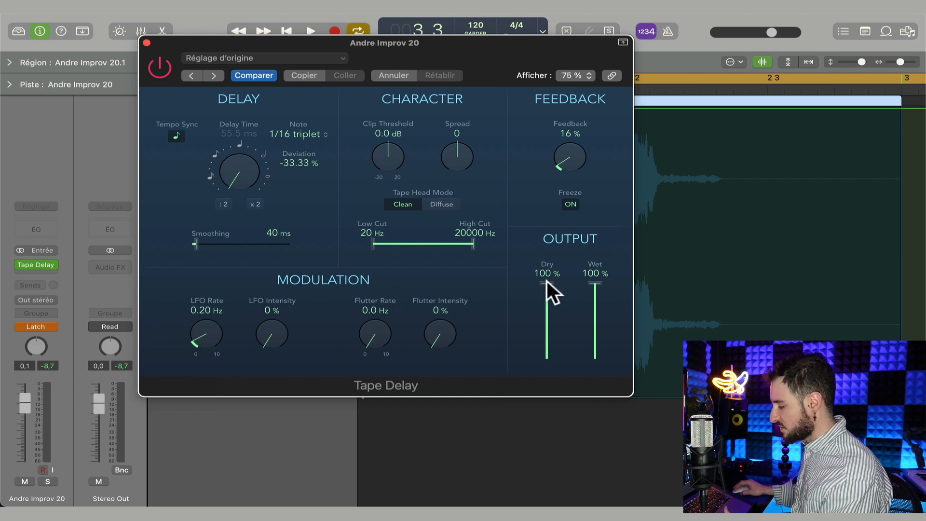
# Record Dry automation by lowering the Tape Delay's Dry level to 0 % during playback, close its settings and return the track to Read.
pyautogui.press('space')
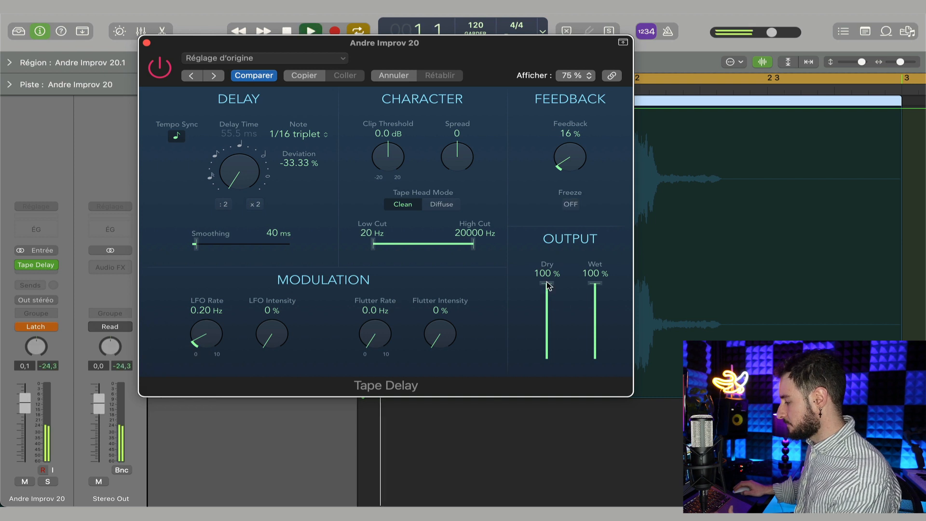
pyautogui.moveTo(547, 280); pyautogui.dragTo(542, 369)
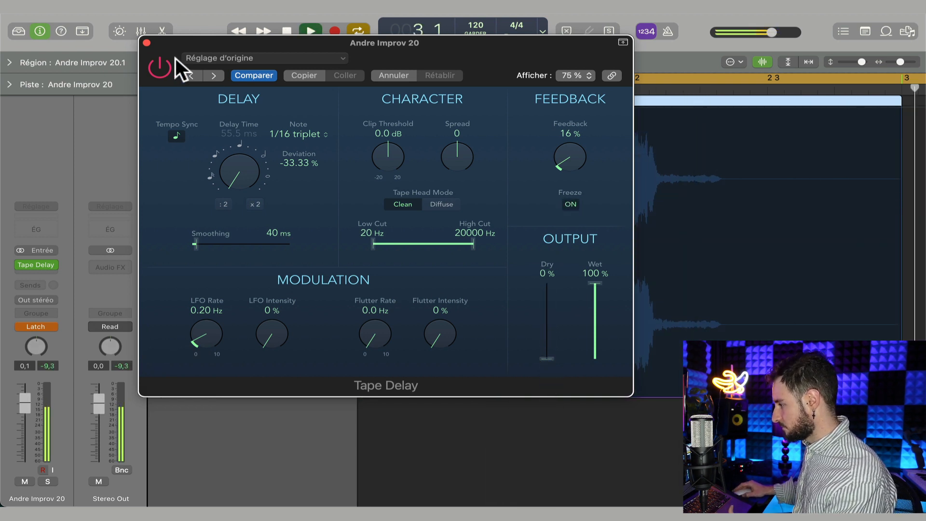
pyautogui.press('space')
pyautogui.click(147, 42)
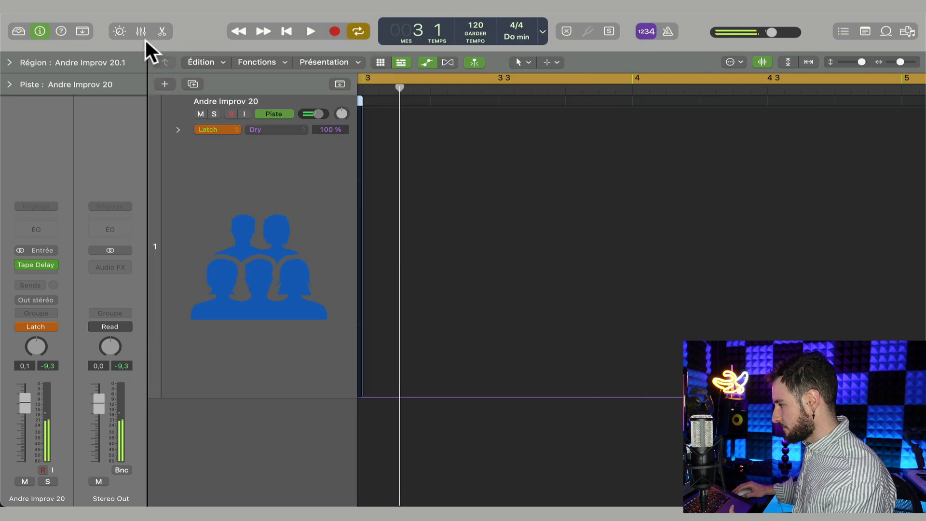
pyautogui.click(58, 324)
pyautogui.click(82, 303)
# Play the passage past the region's end to check the recorded Dry fade, and examine its automation curve.
pyautogui.hscroll(-10, 504, 361)
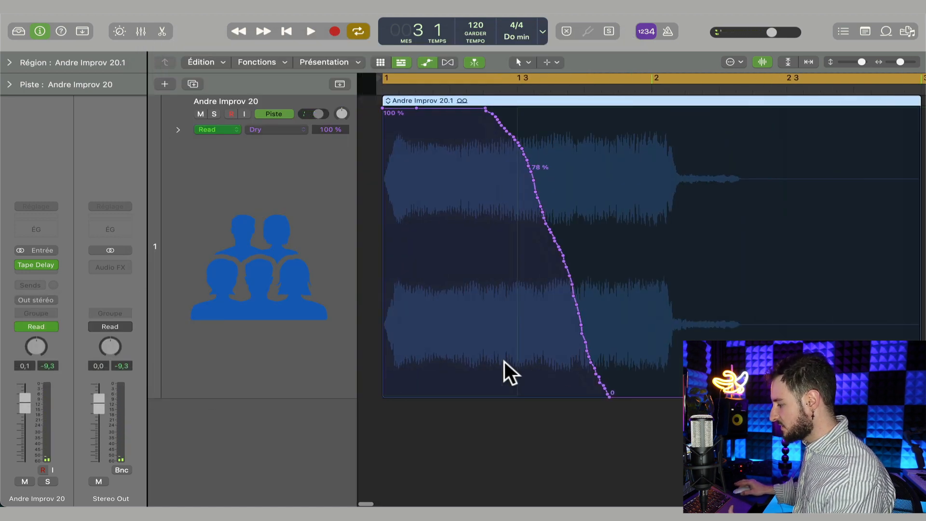
pyautogui.press('space')
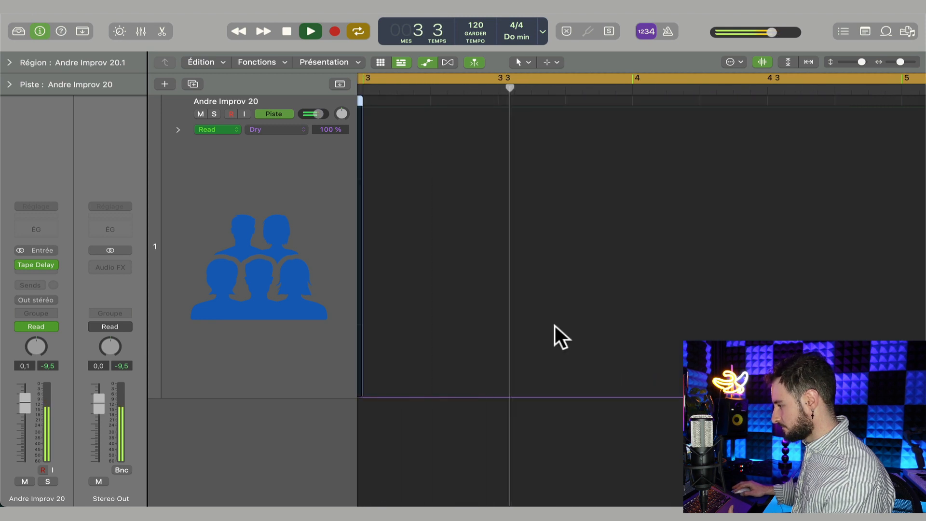
pyautogui.hscroll(-10, 557, 325)
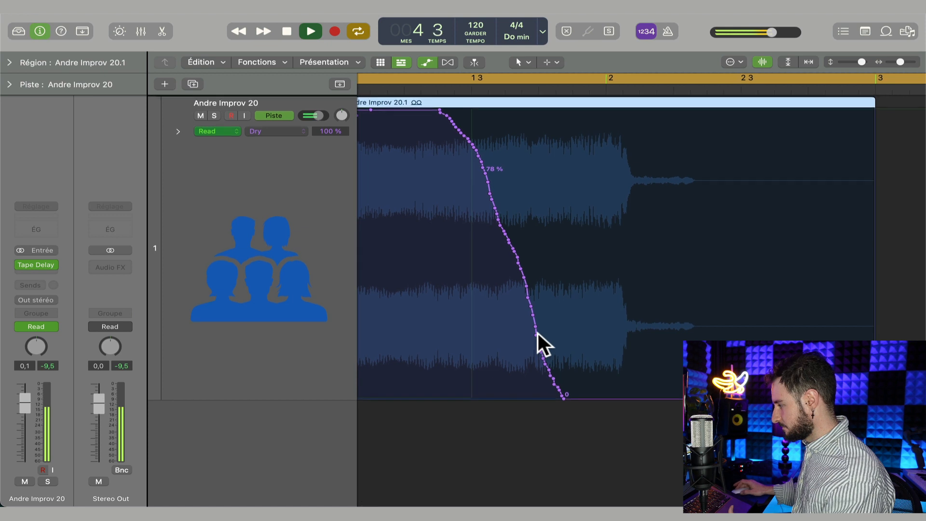
pyautogui.scroll(-1, 537, 333)
pyautogui.hscroll(1, 537, 332)
pyautogui.hscroll(-1, 537, 333)
pyautogui.press('super+Left')
pyautogui.press('super+Left')
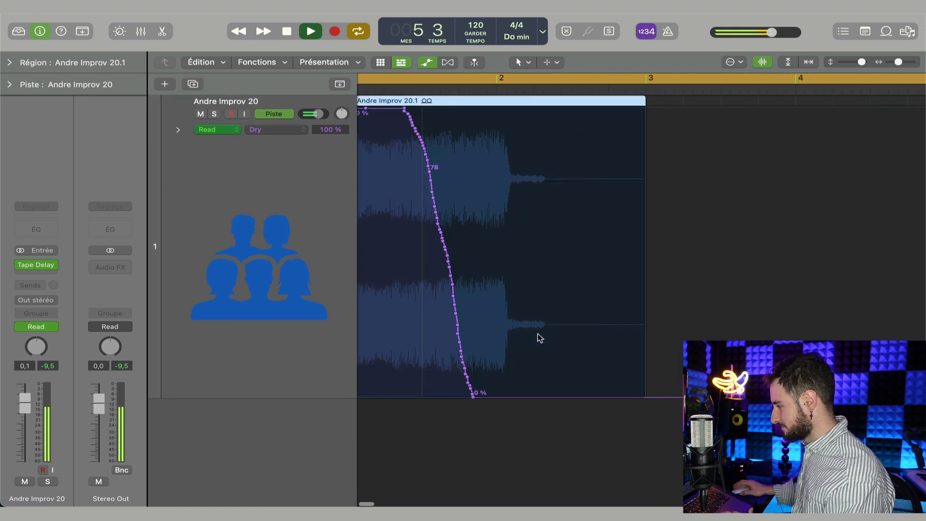
pyautogui.press('super+Left')
pyautogui.press('super+Left')
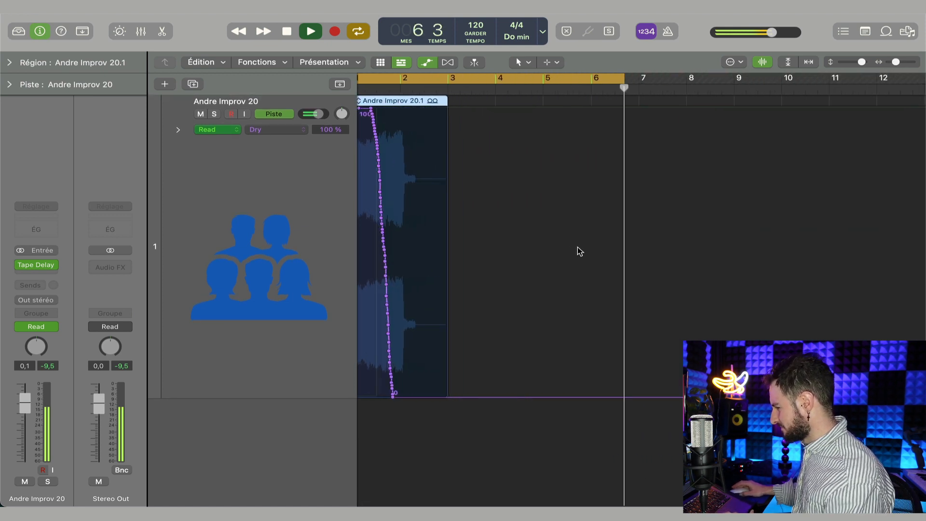
pyautogui.press('space')
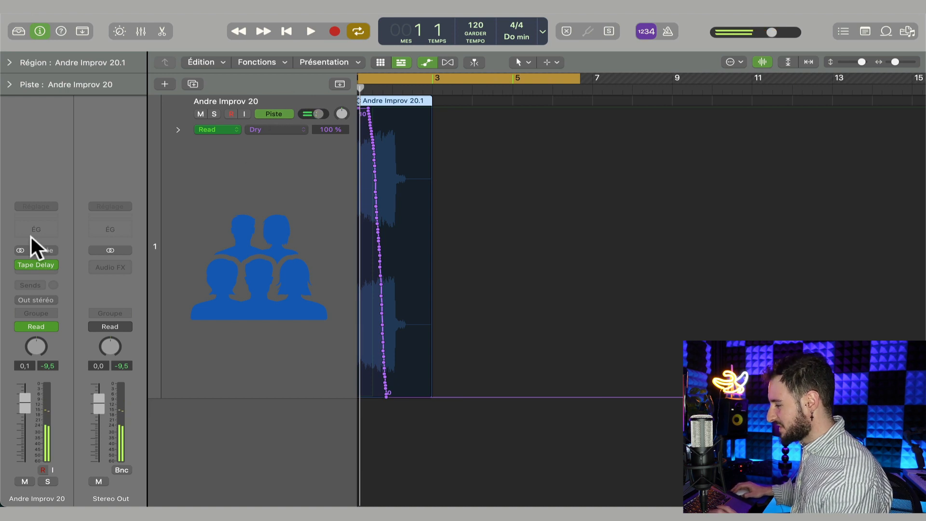
pyautogui.moveTo(894, 62); pyautogui.dragTo(898, 62)
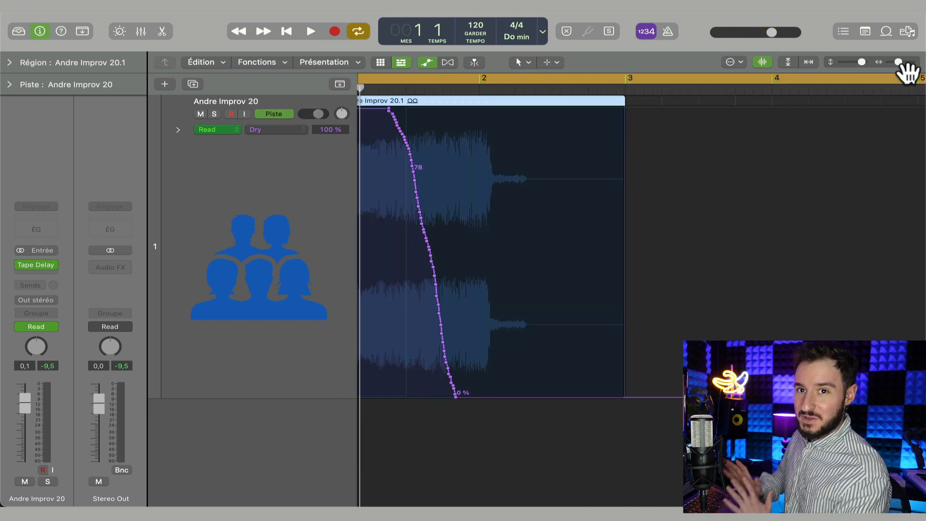